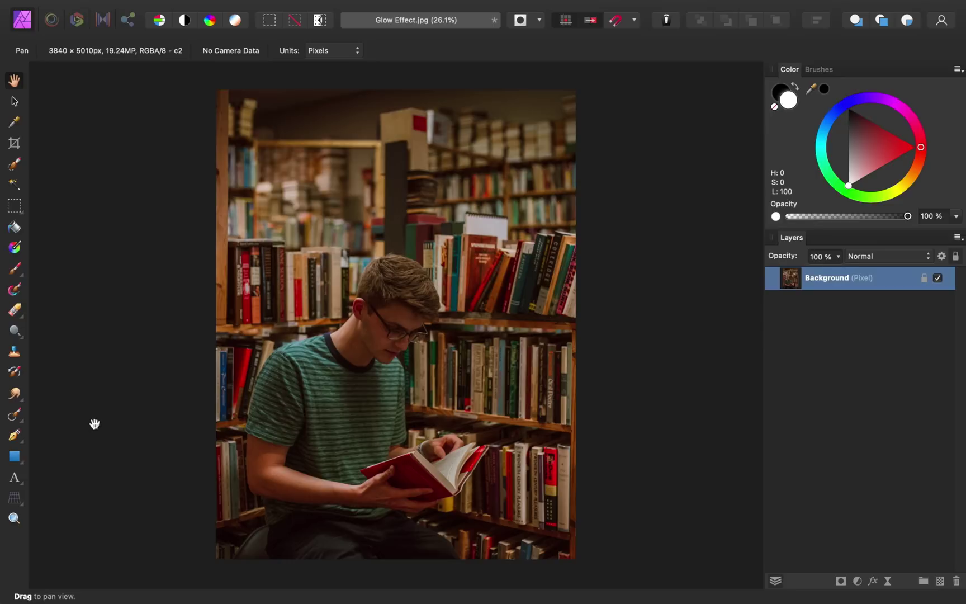
Take the Pen tool in Rubber Band Mode and place the first nodes along the red book's lower corner edge.
click(17, 439)
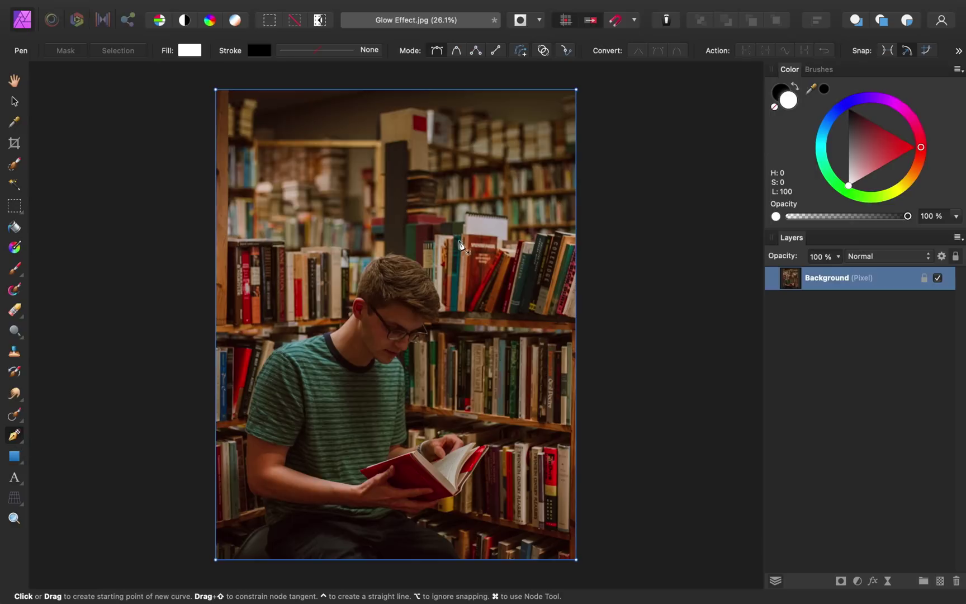
click(567, 55)
scroll(380, 474, up, 1)
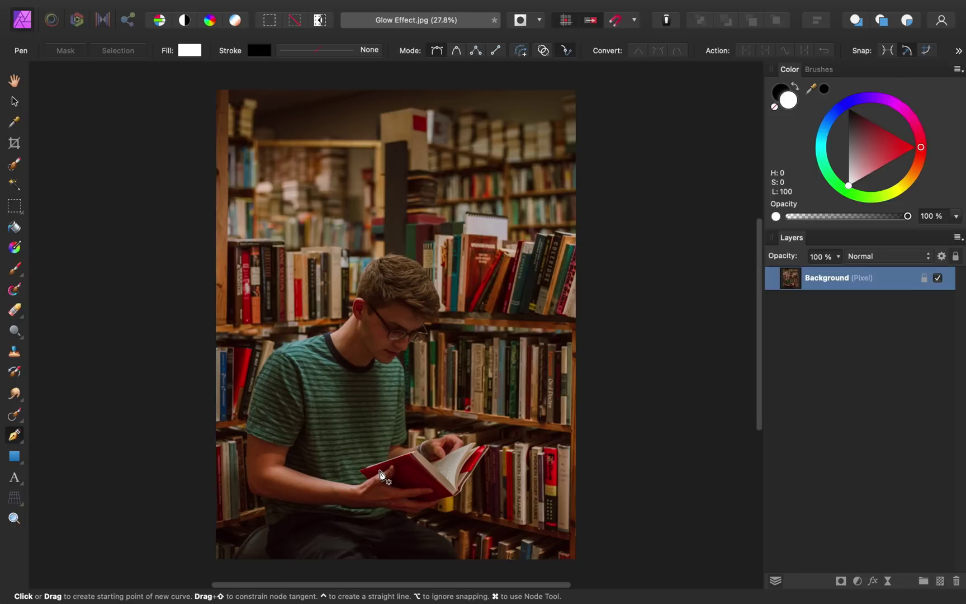
scroll(380, 475, up, 5)
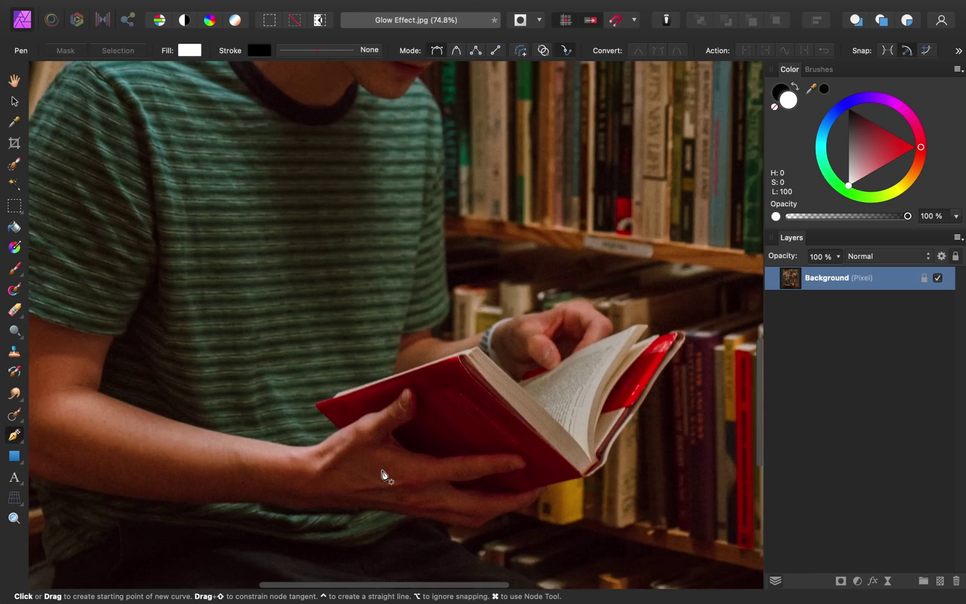
scroll(347, 436, up, 4)
scroll(338, 433, up, 3)
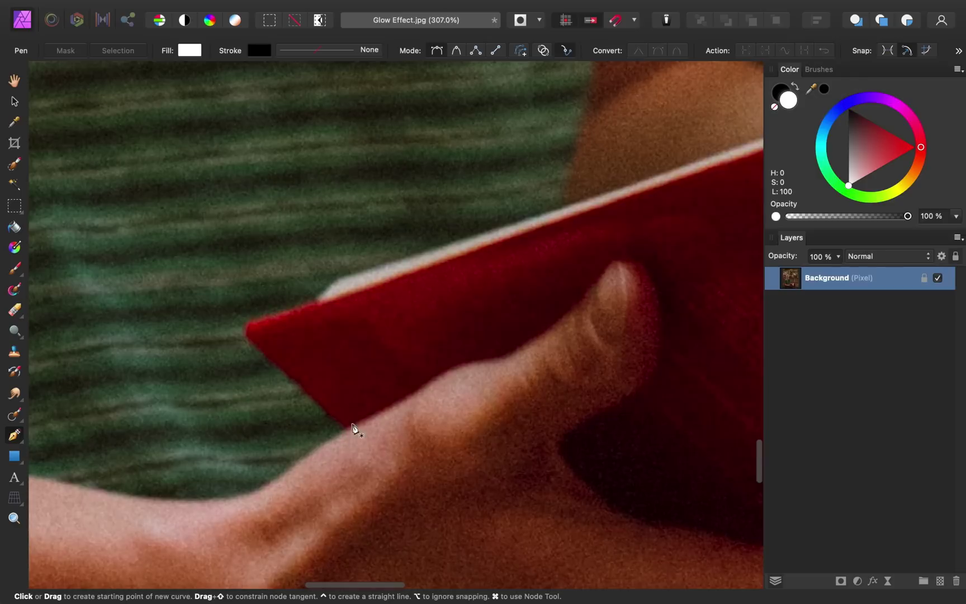
click(343, 429)
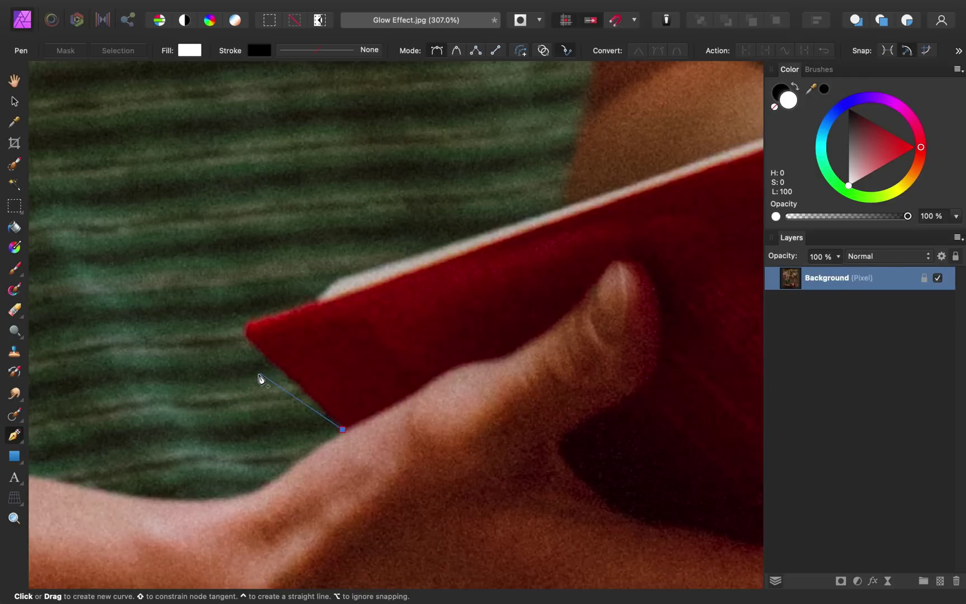
click(250, 345)
click(343, 429)
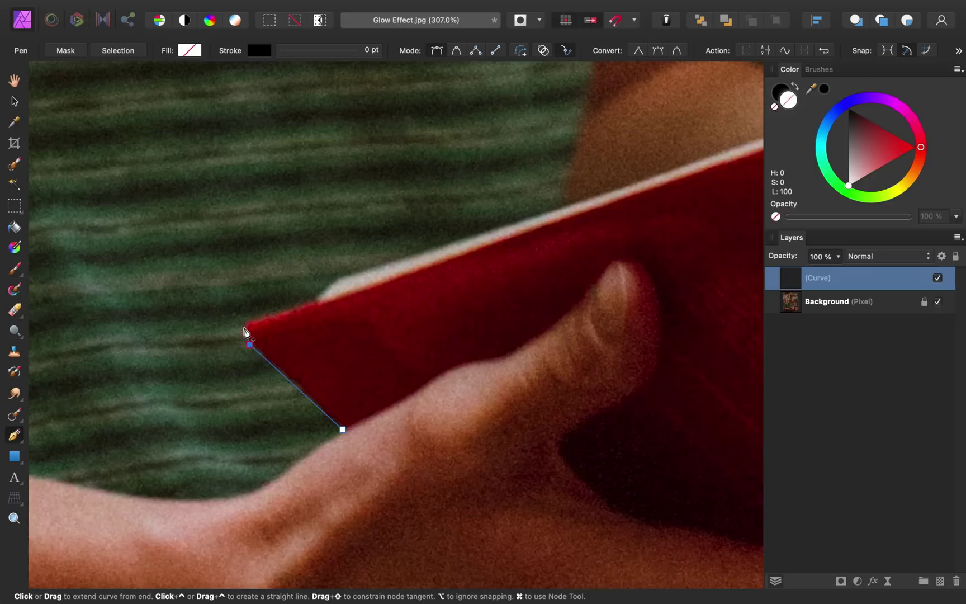
Trace the pen path from the corner along the book's top edge and page edge.
drag(246, 333, 291, 309)
click(317, 300)
click(683, 166)
drag(681, 168, 334, 244)
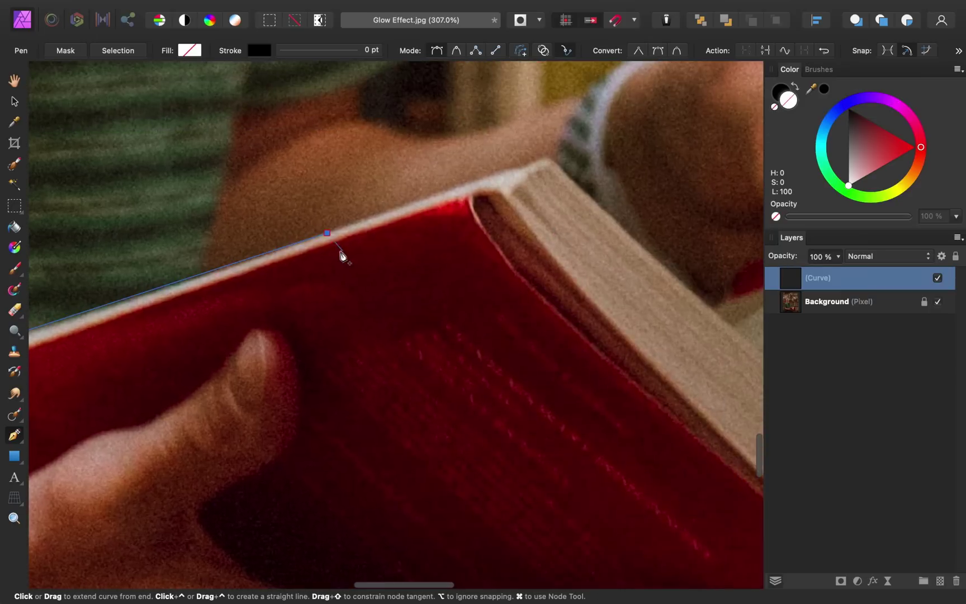
click(550, 157)
scroll(550, 161, right, 5)
scroll(550, 161, down, 2)
click(554, 269)
click(563, 264)
click(571, 235)
click(658, 205)
drag(685, 219, 693, 217)
click(738, 177)
Continue along the book's top-right edge and red cover edge, undoing one stray node.
scroll(711, 209, right, 5)
scroll(712, 210, up, 2)
click(643, 182)
scroll(645, 187, right, 5)
scroll(644, 187, up, 2)
click(653, 184)
click(695, 184)
click(640, 265)
click(726, 227)
click(741, 234)
scroll(744, 238, right, 5)
drag(633, 231, 677, 287)
key(super+z)
Trace the cover's lower edge and down the book's crease, undoing a misplaced node.
click(616, 361)
scroll(592, 350, down, 8)
drag(512, 345, 499, 364)
scroll(492, 425, down, 8)
scroll(493, 425, left, 5)
drag(531, 295, 520, 325)
drag(508, 364, 507, 385)
key(super+z)
click(490, 383)
click(436, 424)
drag(393, 435, 377, 440)
scroll(386, 431, down, 5)
scroll(386, 430, left, 8)
Trace the path around the overlapping finger and its fingertip.
click(397, 413)
click(305, 407)
click(232, 398)
click(153, 391)
click(117, 366)
click(209, 362)
click(287, 334)
click(388, 322)
click(429, 302)
click(413, 263)
click(284, 253)
scroll(304, 274, left, 8)
scroll(304, 274, up, 2)
Continue the path from the finger up to the thumb tip.
click(264, 293)
click(189, 278)
click(115, 236)
click(89, 202)
click(128, 163)
scroll(140, 168, up, 4)
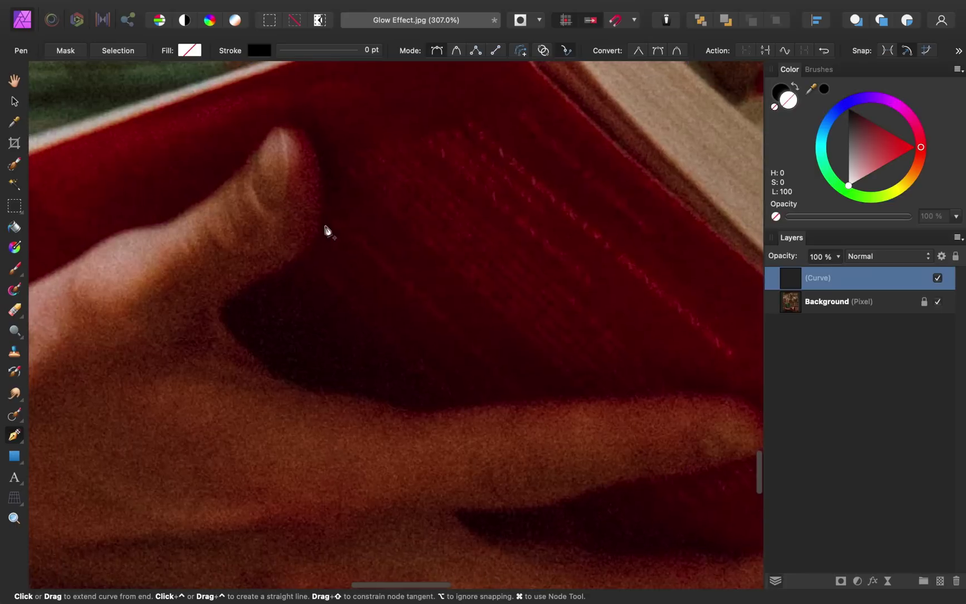
click(318, 231)
drag(316, 145, 307, 129)
Trace along the thumb's top edge and close the path at its start node.
click(278, 124)
scroll(252, 196, left, 6)
click(432, 179)
click(371, 225)
click(303, 241)
drag(237, 284, 222, 296)
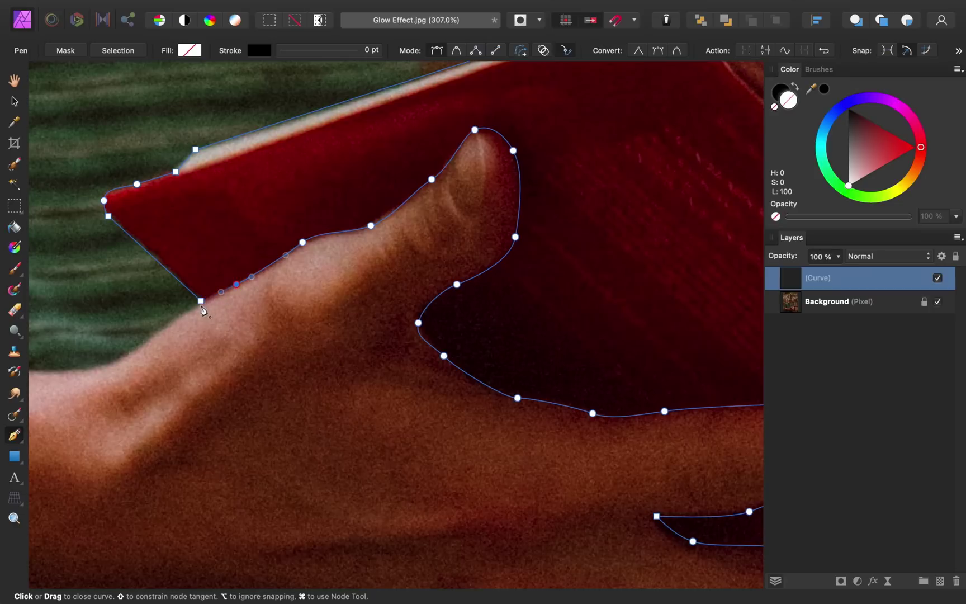
click(201, 302)
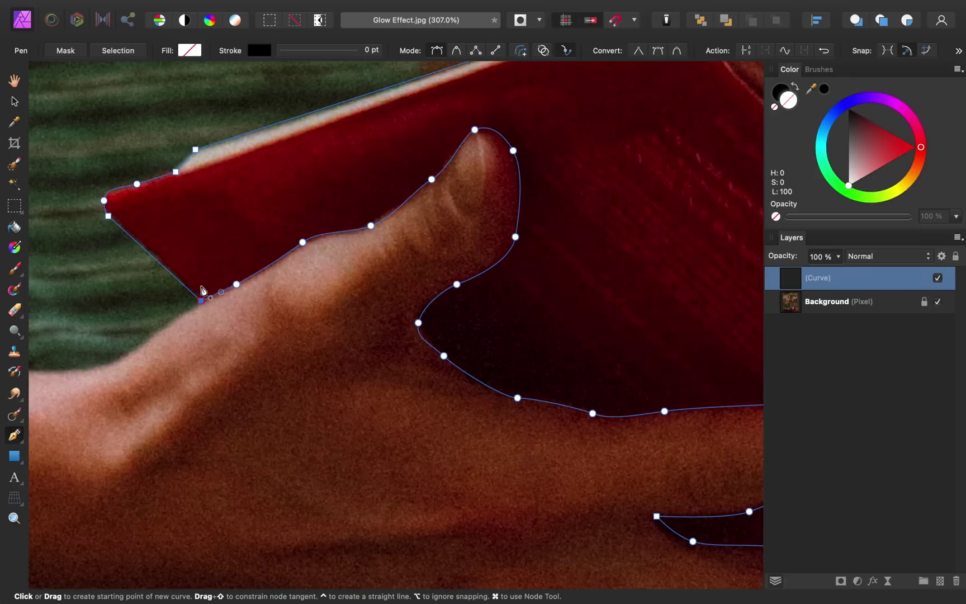
Convert the closed path to a selection, copy the book to a new layer with ⌘J, then deselect.
click(126, 51)
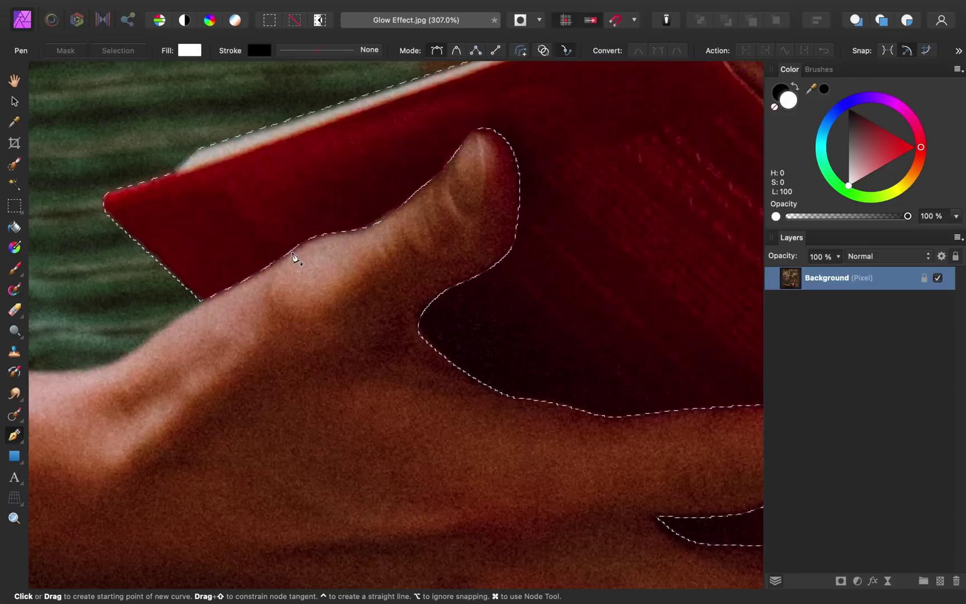
scroll(296, 260, down, 5)
scroll(295, 258, up, 2)
scroll(295, 257, left, 1)
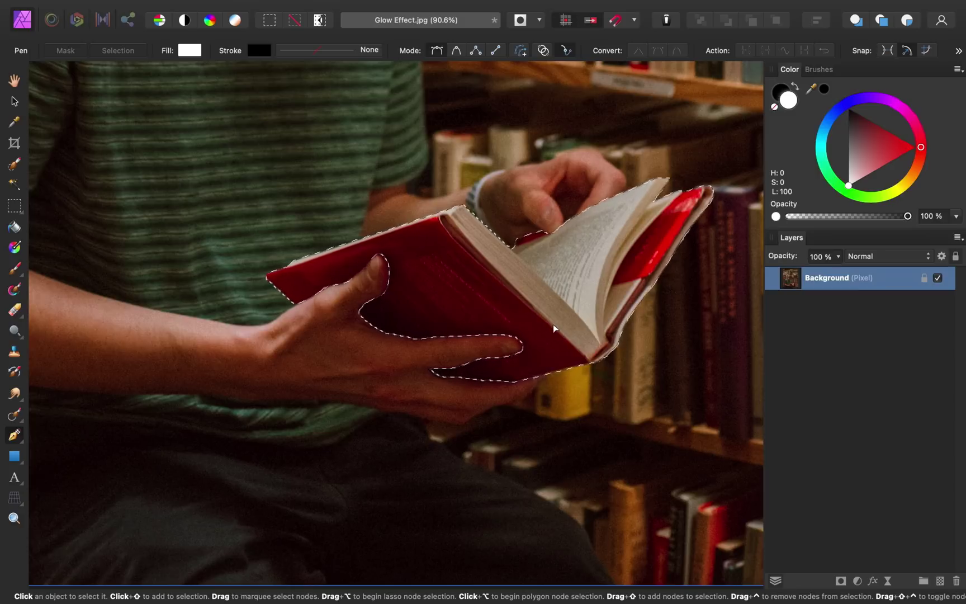
key(super+j)
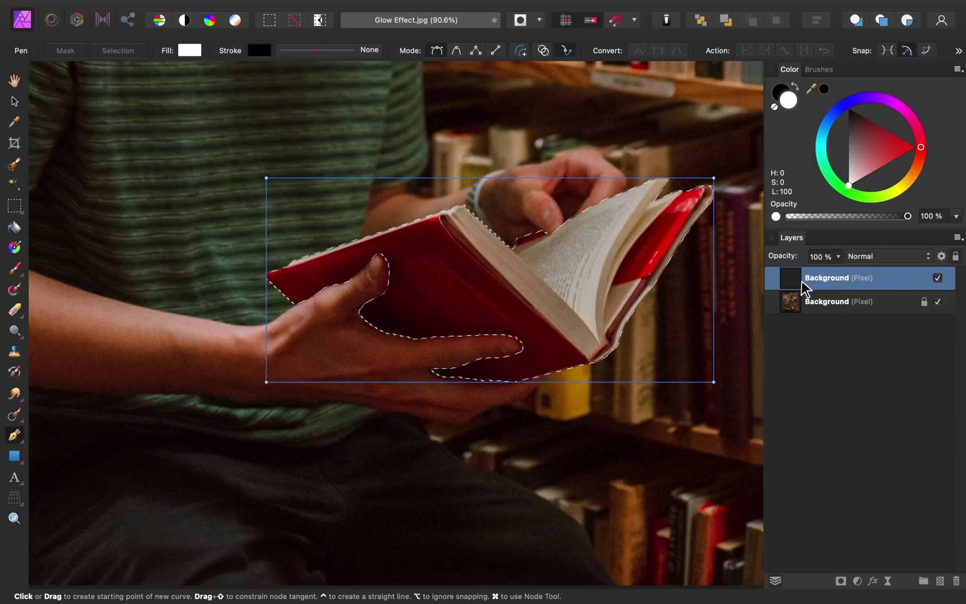
key(super+d)
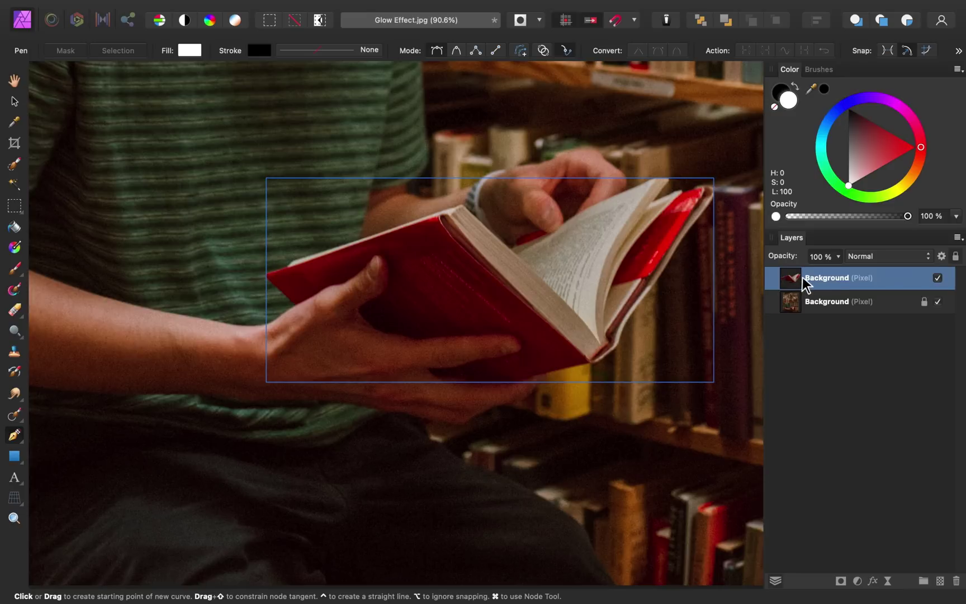
Duplicate the book layer, set the copy to Screen blend mode, and toggle it to compare.
key(super+j)
drag(809, 279, 906, 265)
click(898, 256)
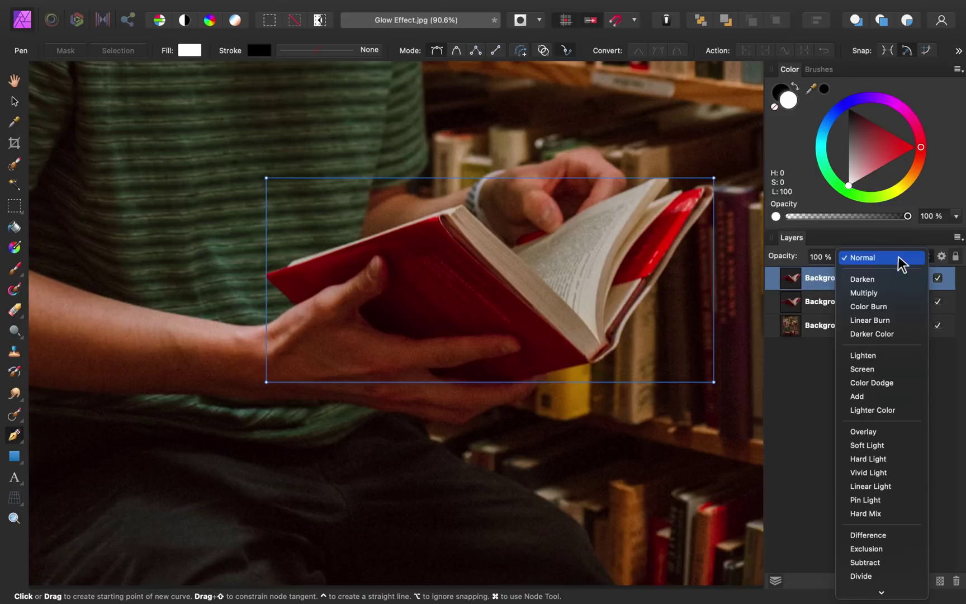
click(888, 369)
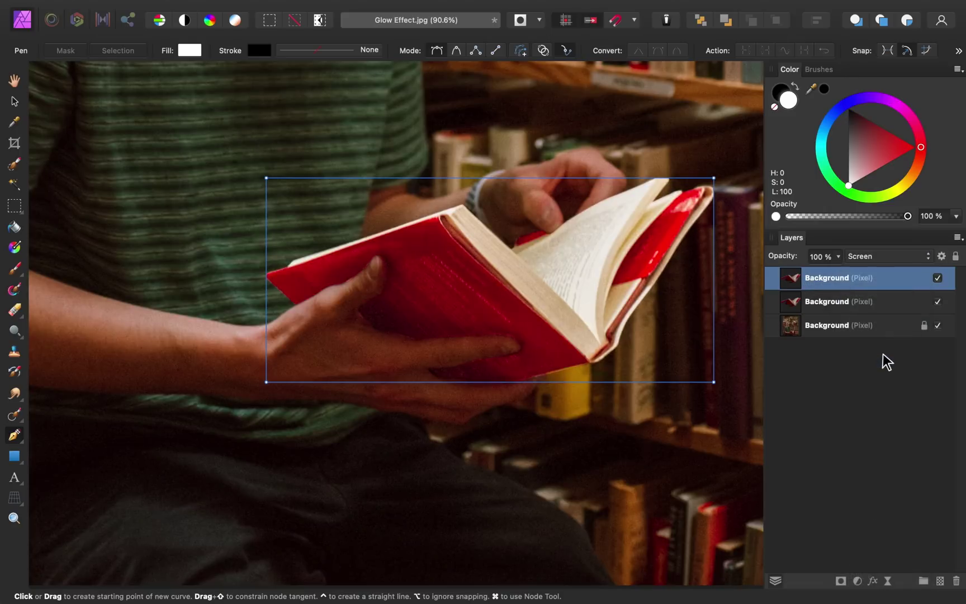
click(938, 278)
click(938, 278)
Add a live Gaussian Blur of about 8 px to the Screen book copy.
click(888, 582)
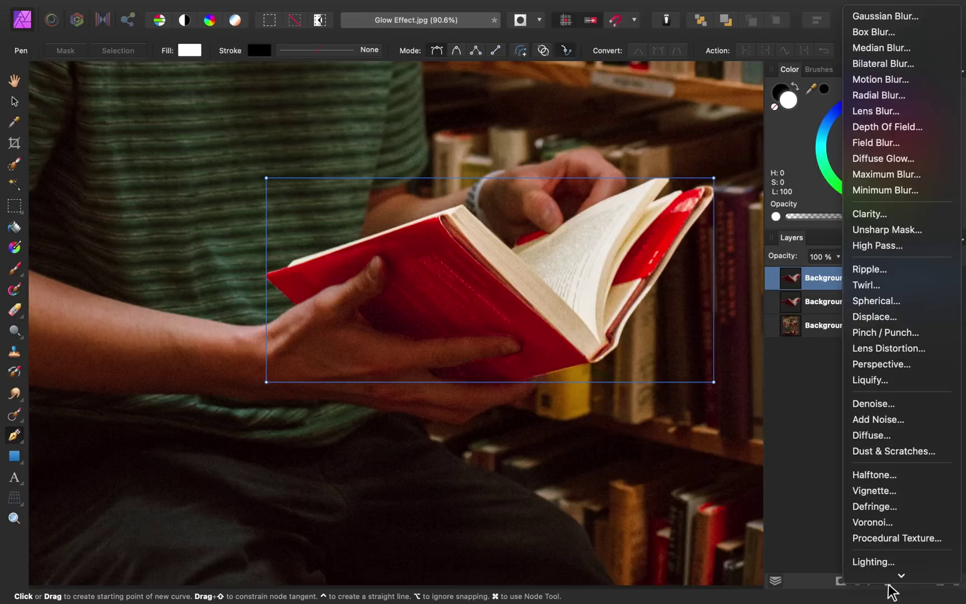
click(932, 23)
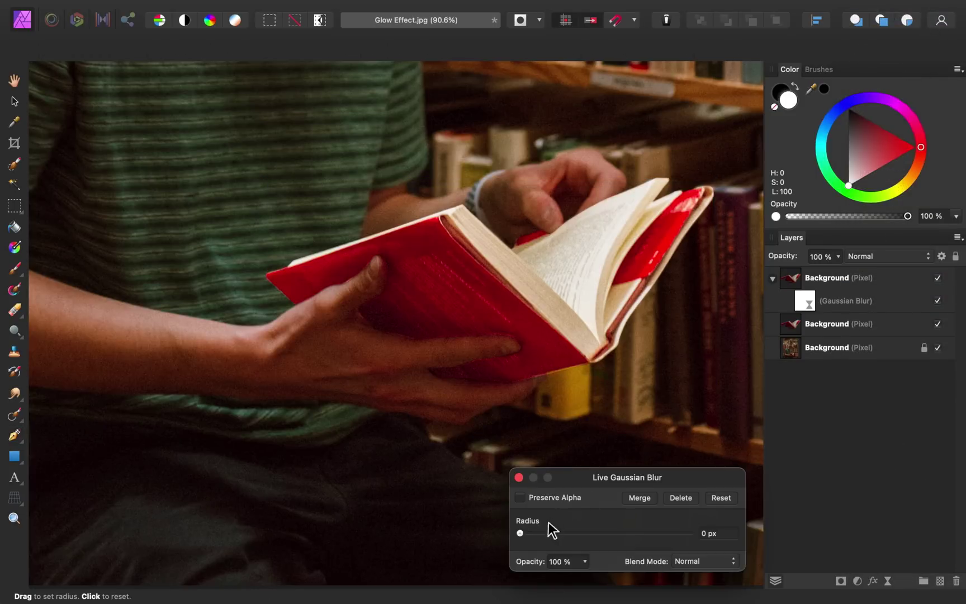
drag(519, 534, 575, 535)
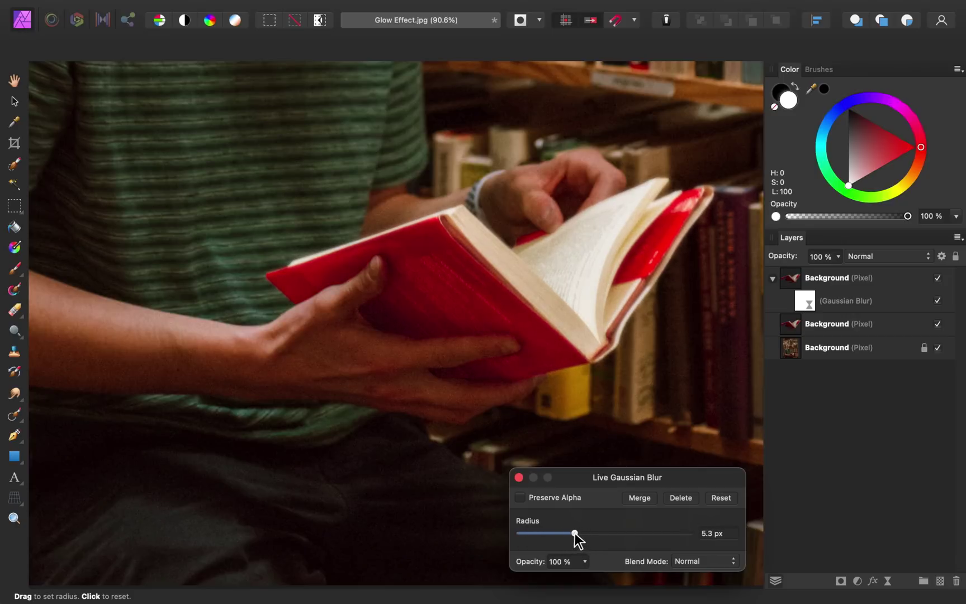
key(p)
click(519, 479)
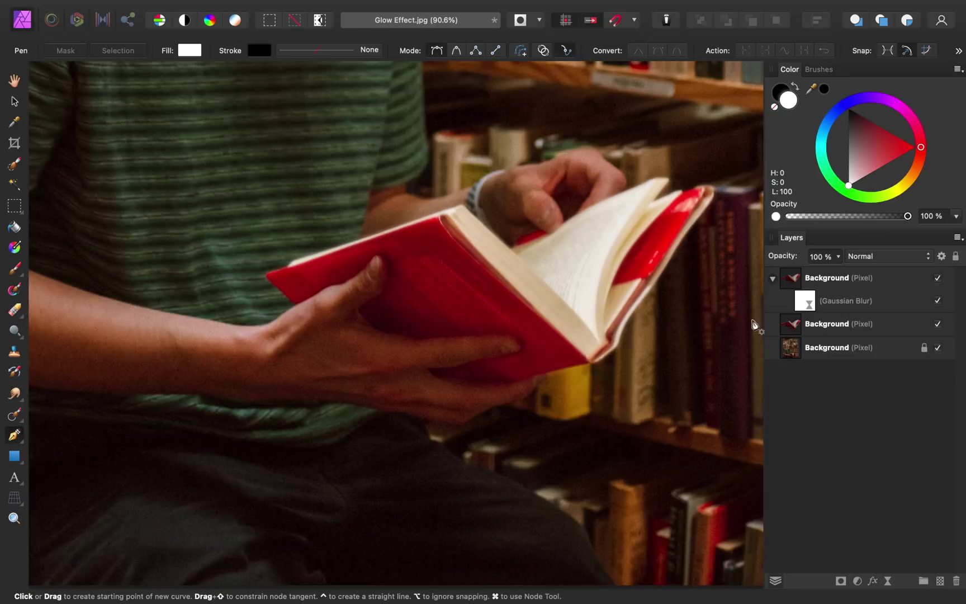
Select the blurred Screen layer and duplicate it with ⌘J.
click(817, 280)
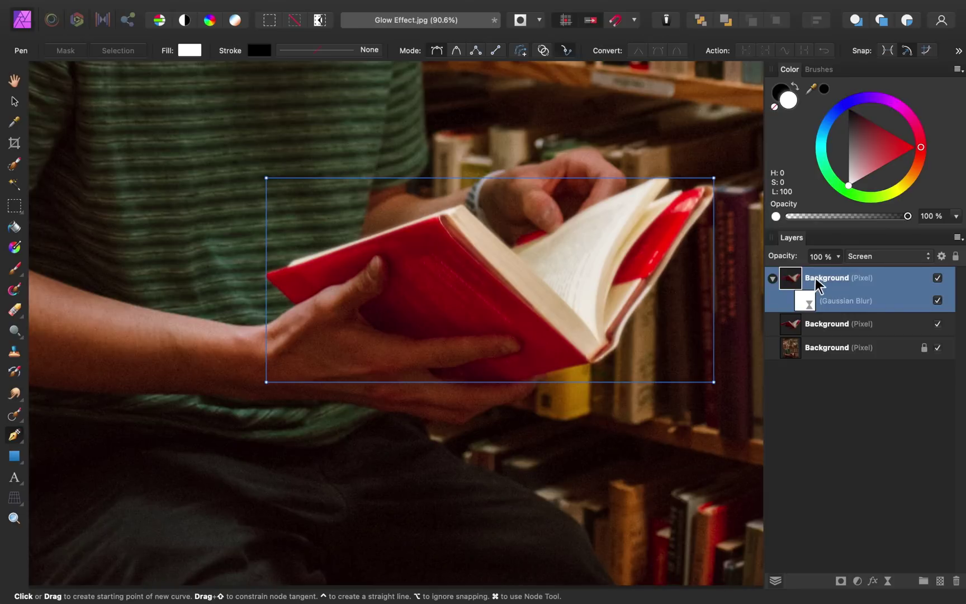
key(super)
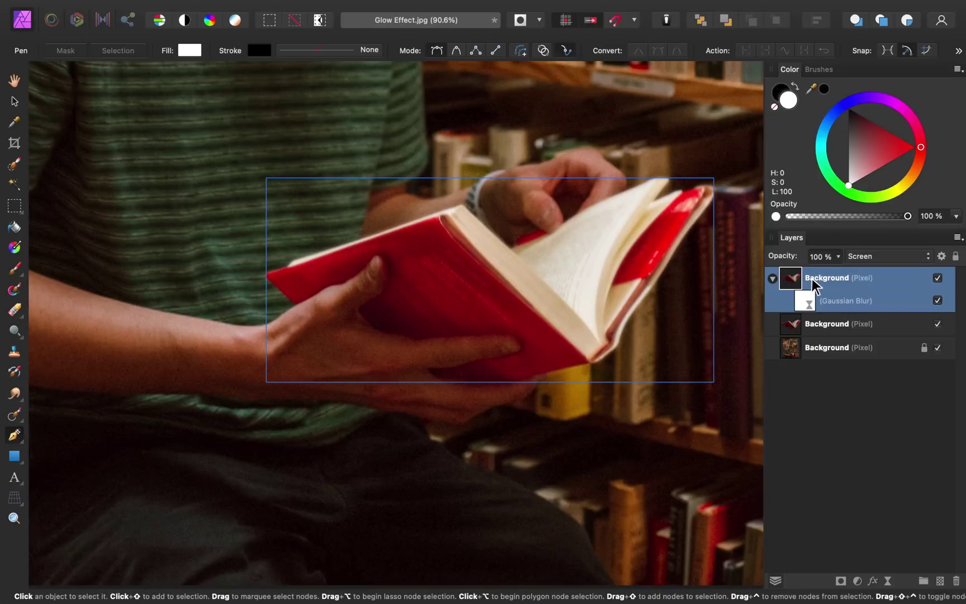
key(super+j)
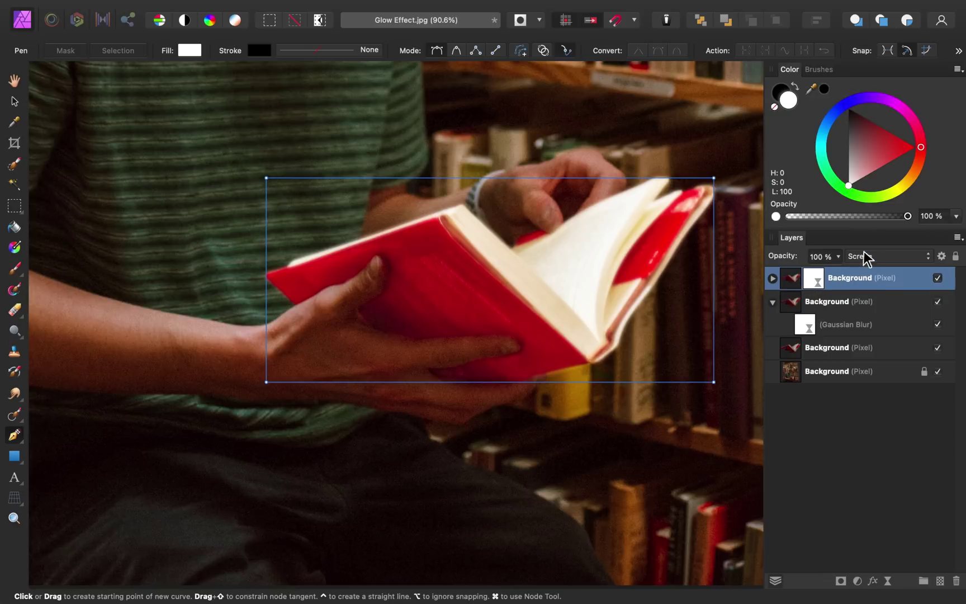
Set the copy's Gaussian Blur radius to 41.6 px and duplicate that glow layer.
click(813, 283)
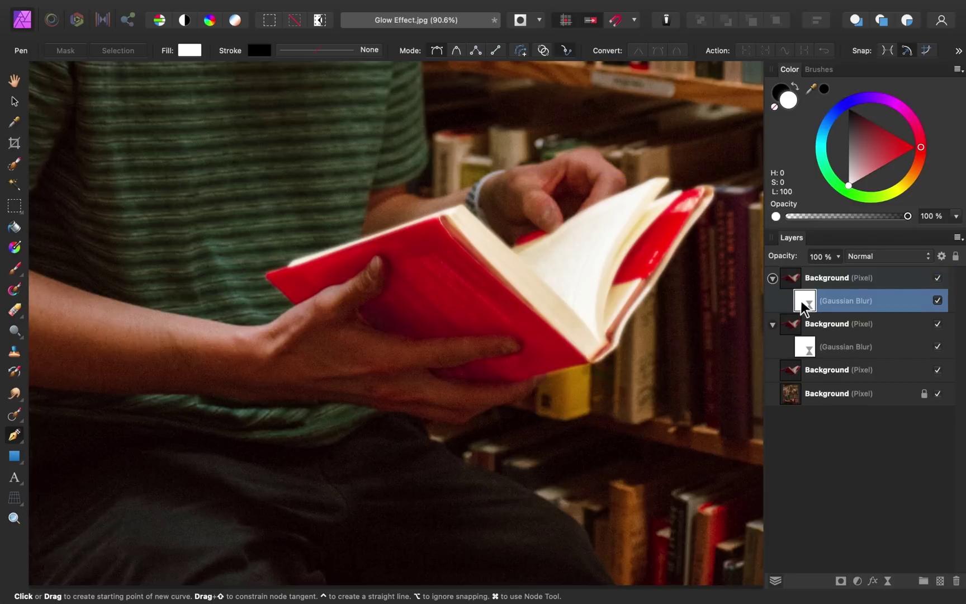
double_click(800, 301)
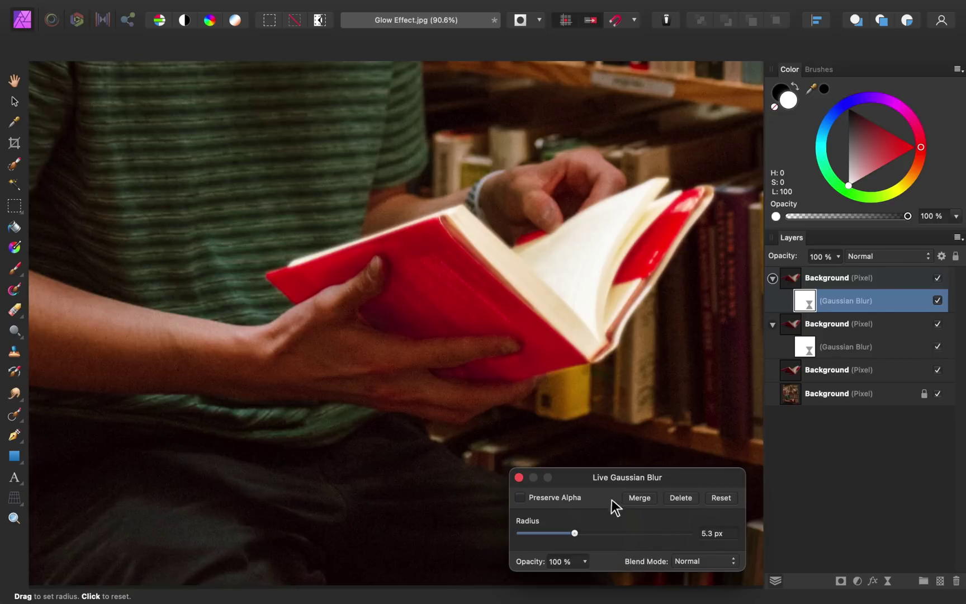
drag(575, 533, 654, 533)
click(519, 477)
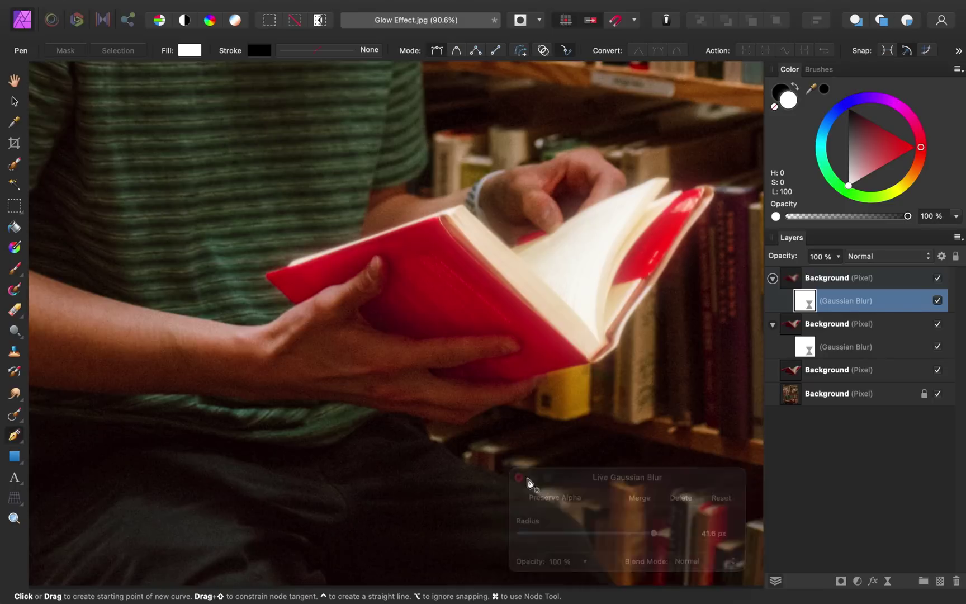
click(826, 277)
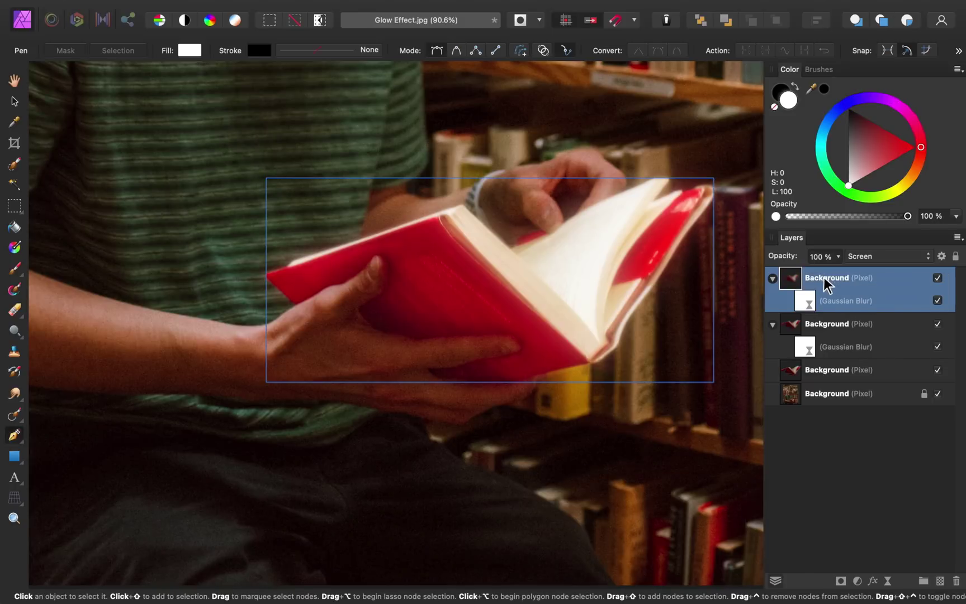
key(super+j)
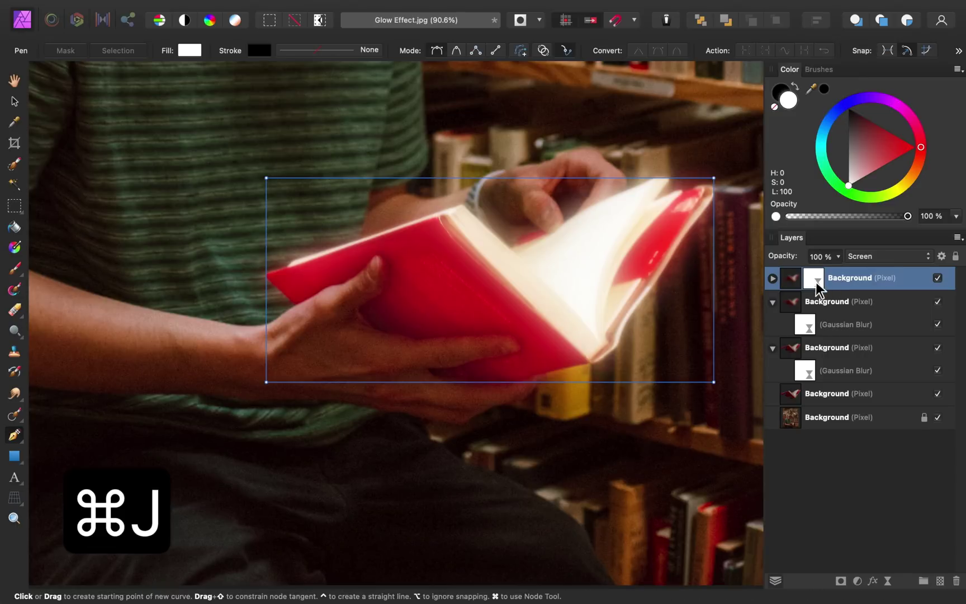
Raise the new copy's blur radius to 100 px and duplicate it again.
click(816, 282)
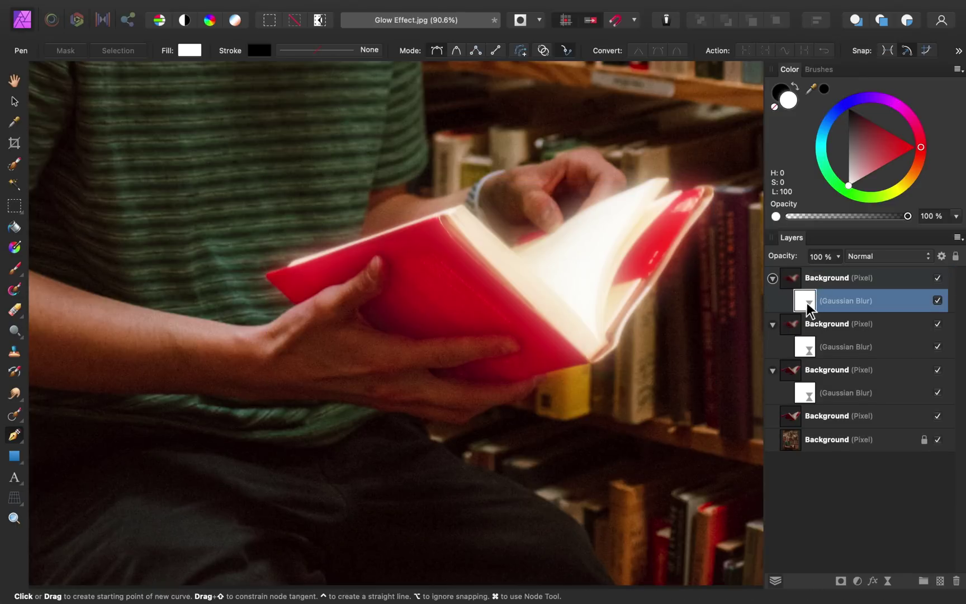
double_click(806, 301)
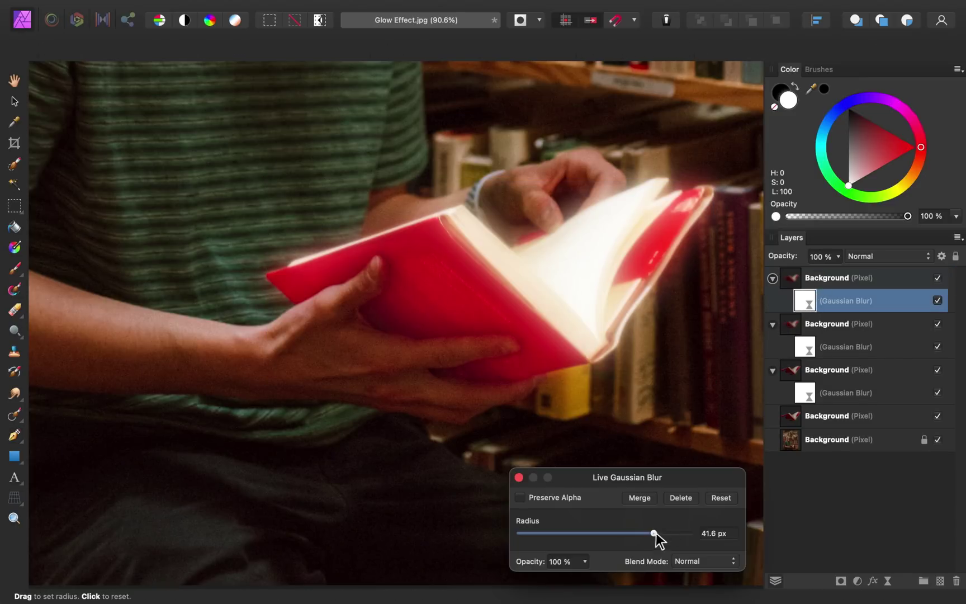
drag(653, 533, 740, 540)
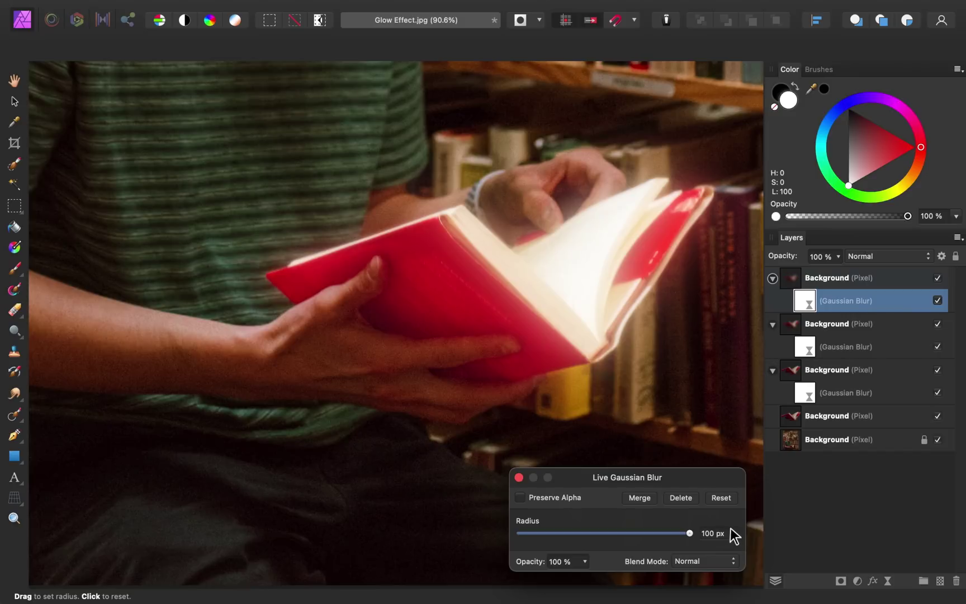
click(519, 477)
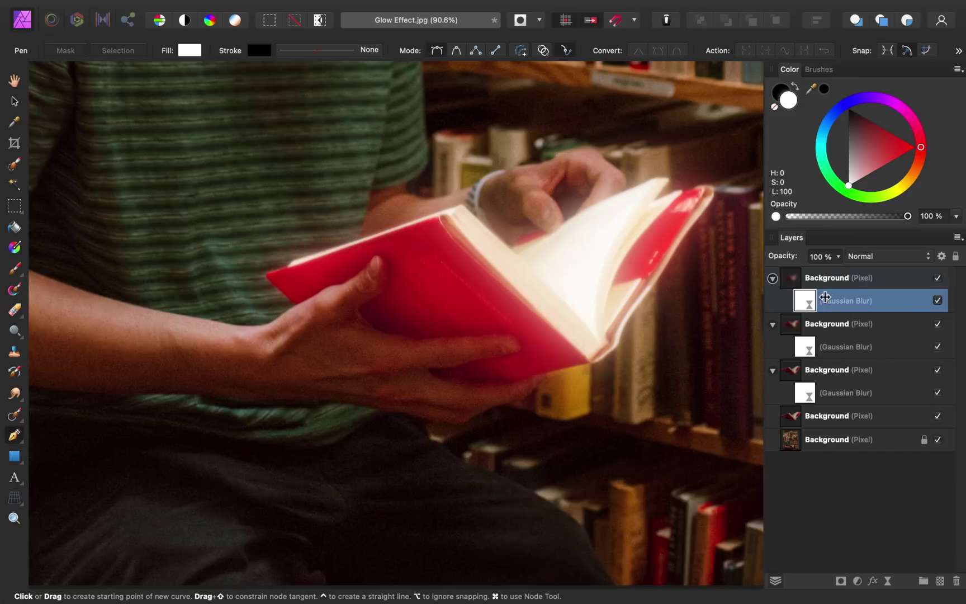
click(831, 277)
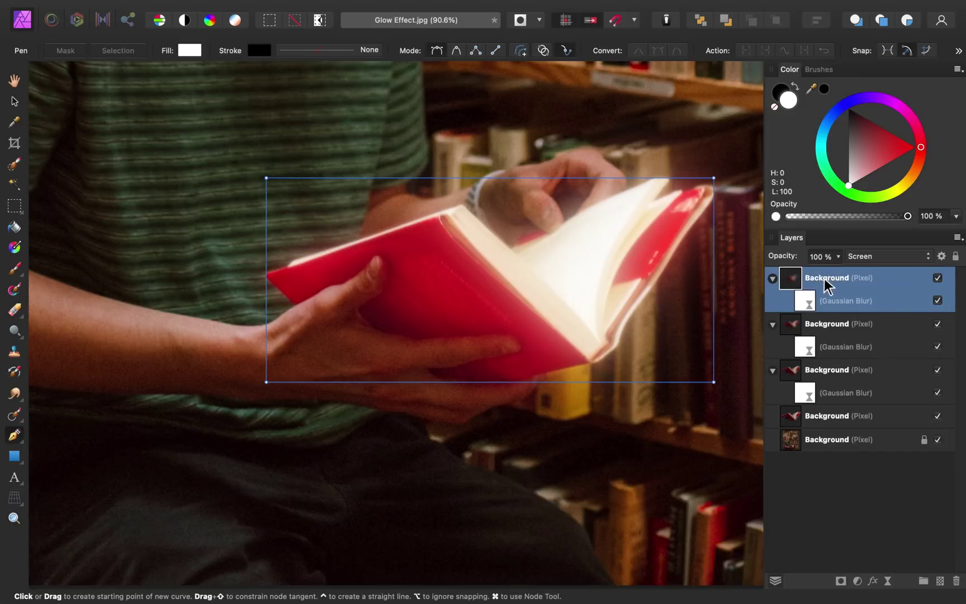
key(super+j)
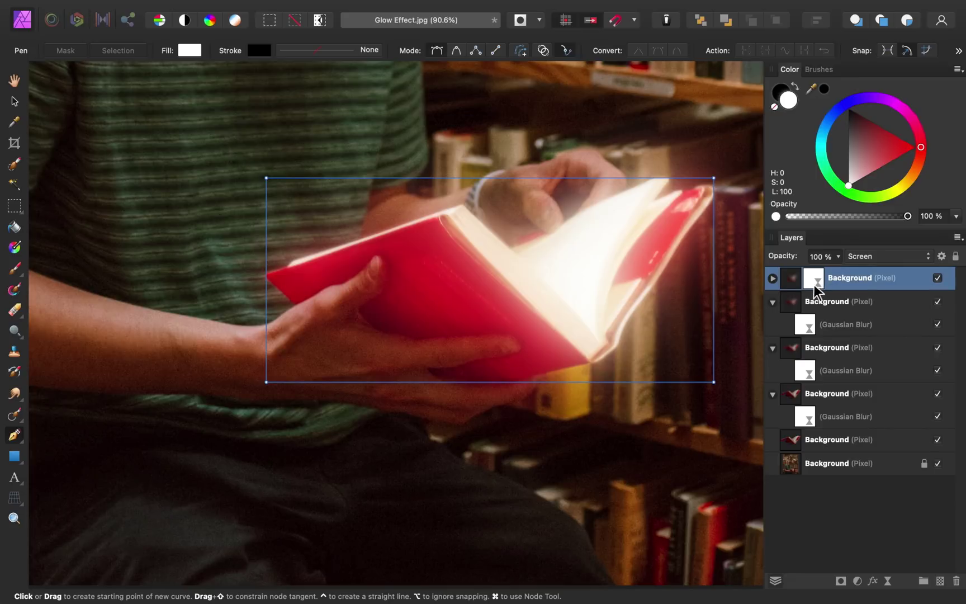
Set the newest copy's blur radius to 300 px and select that layer.
click(814, 282)
click(803, 303)
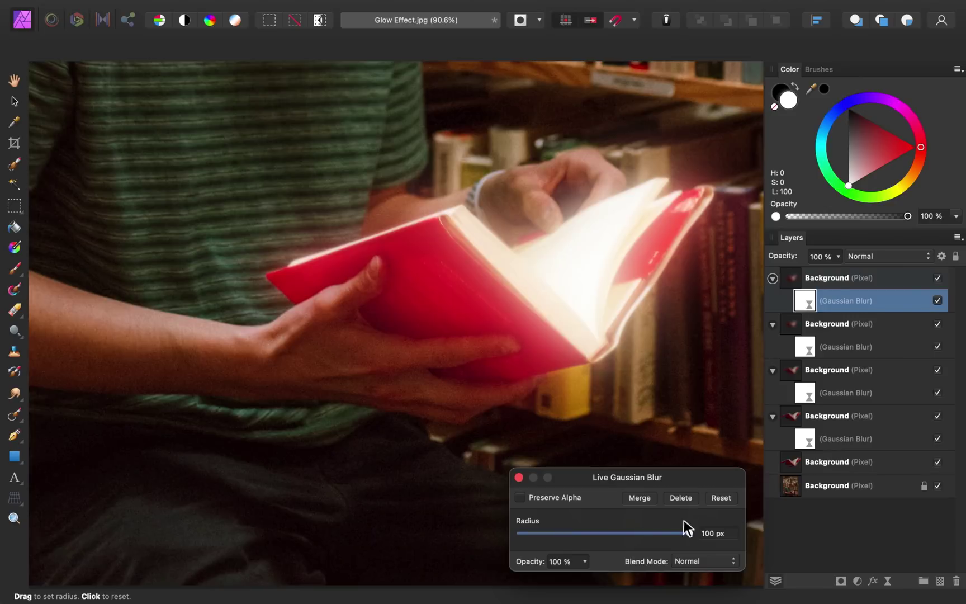
click(712, 531)
key(BackSpace)
text(3)
key(Return)
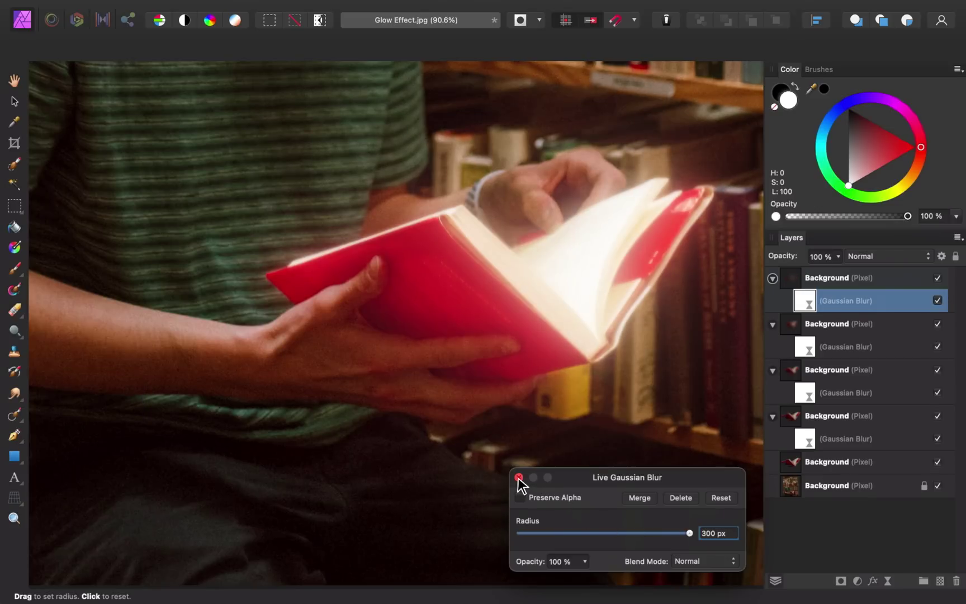
click(519, 479)
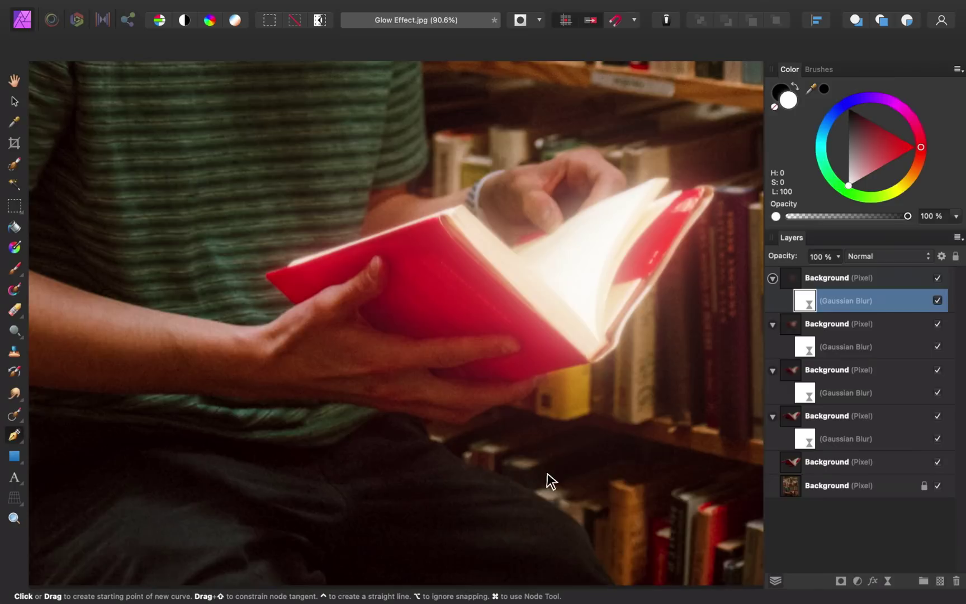
click(858, 281)
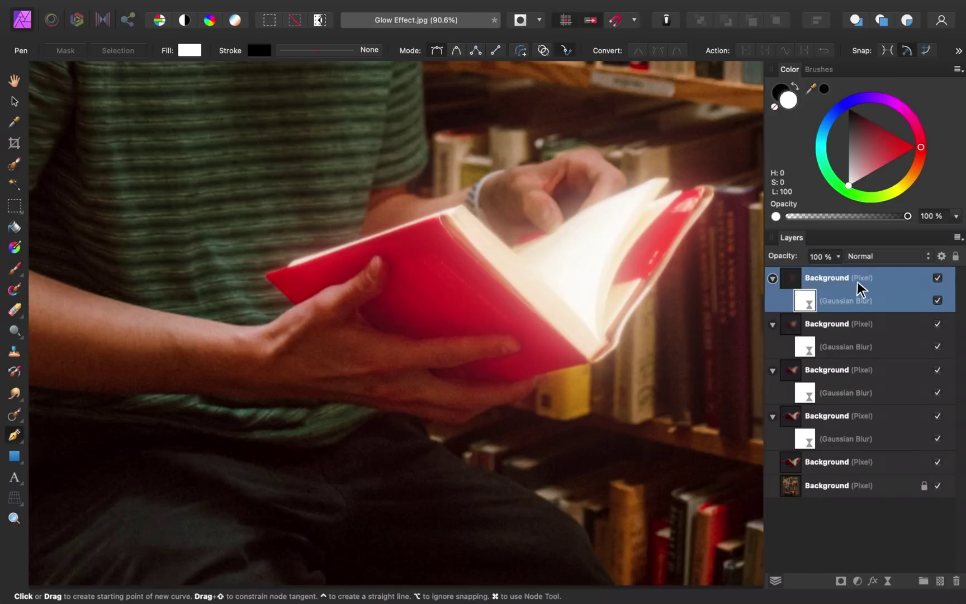
Set the newest glow copy to Screen and group all the book and glow layers.
key(alt+shift+s)
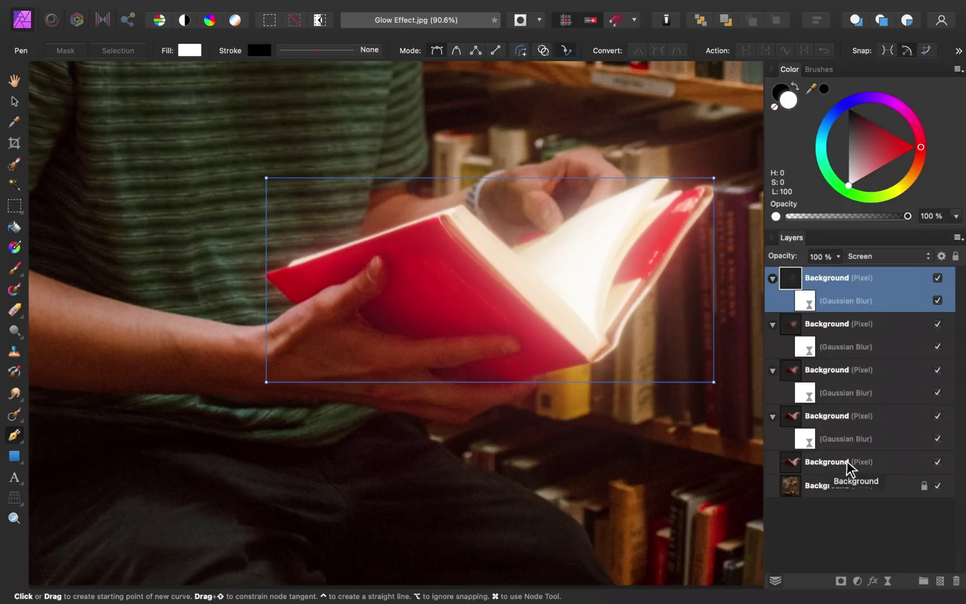
shift+click(847, 461)
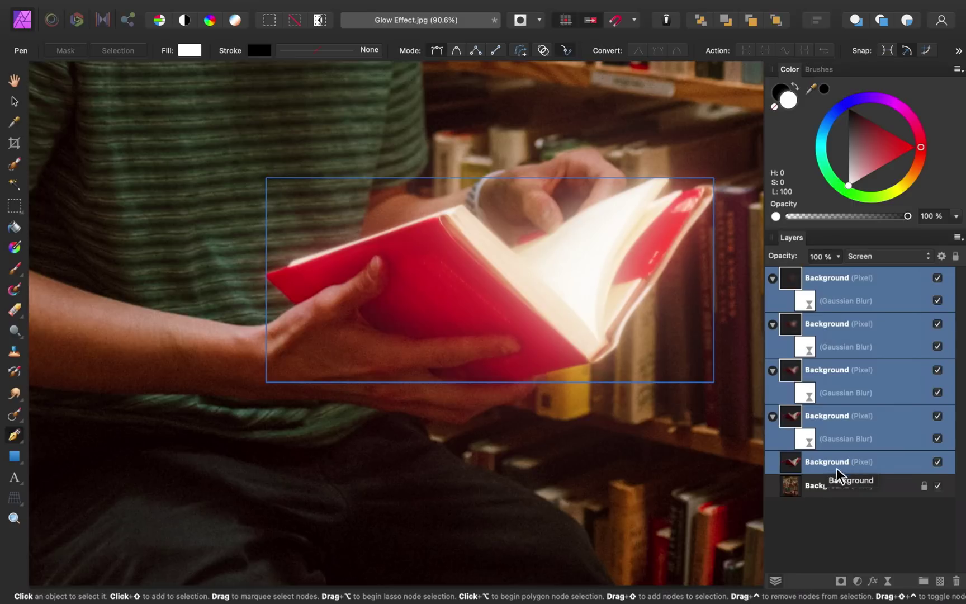
key(super+g)
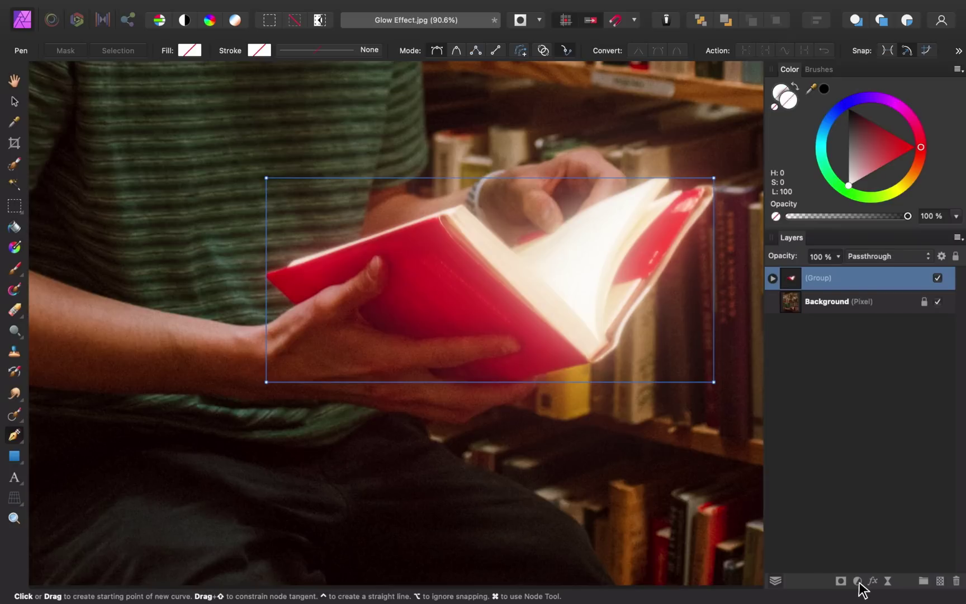
Add a Recolor adjustment inside the glow group with orange hue 26.3° and about 75% saturation.
click(859, 581)
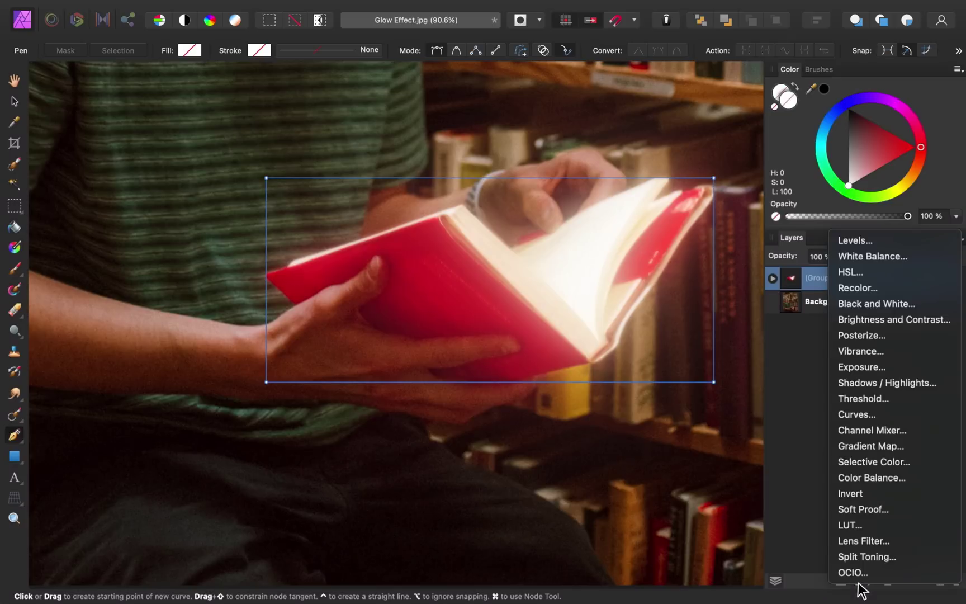
click(888, 287)
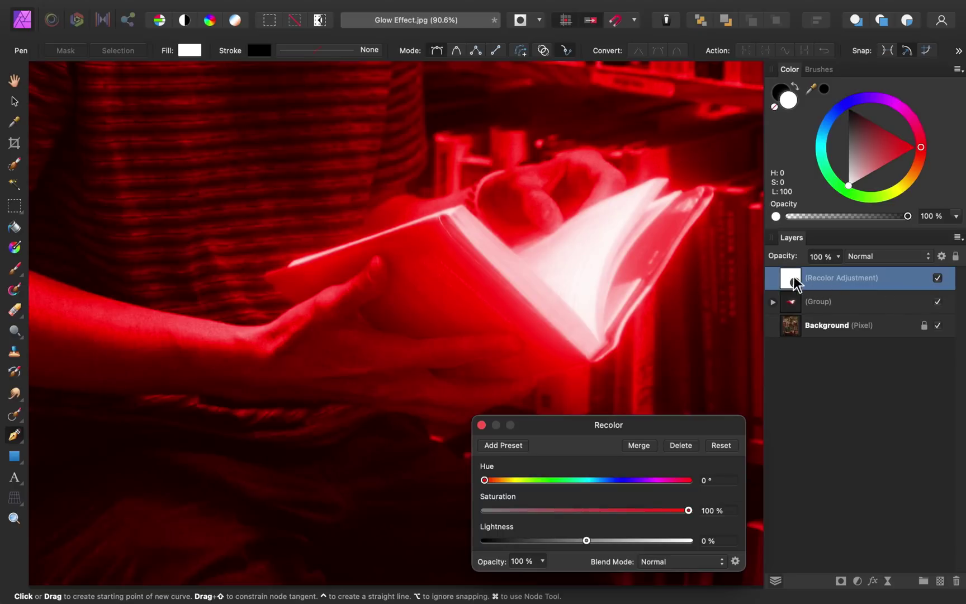
drag(793, 276, 831, 315)
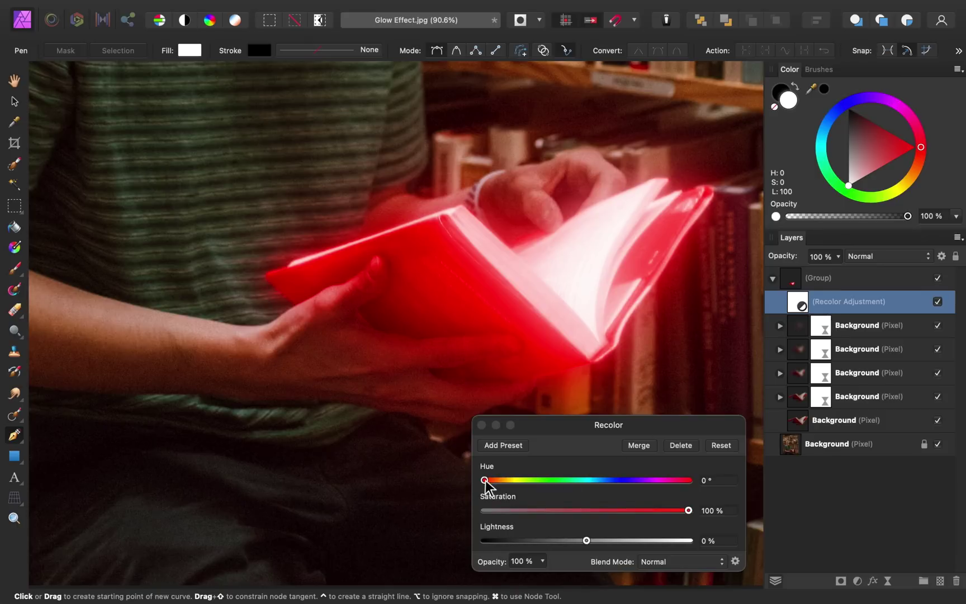
mouse_move(485, 481)
mouse_down()
mouse_move(510, 480)
mouse_move(501, 480)
mouse_up()
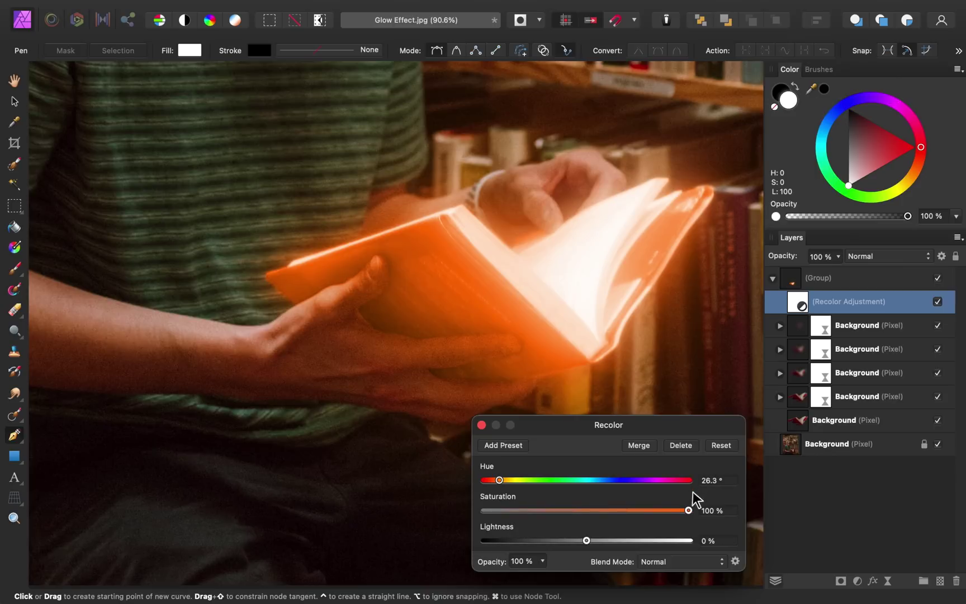
drag(688, 510, 632, 511)
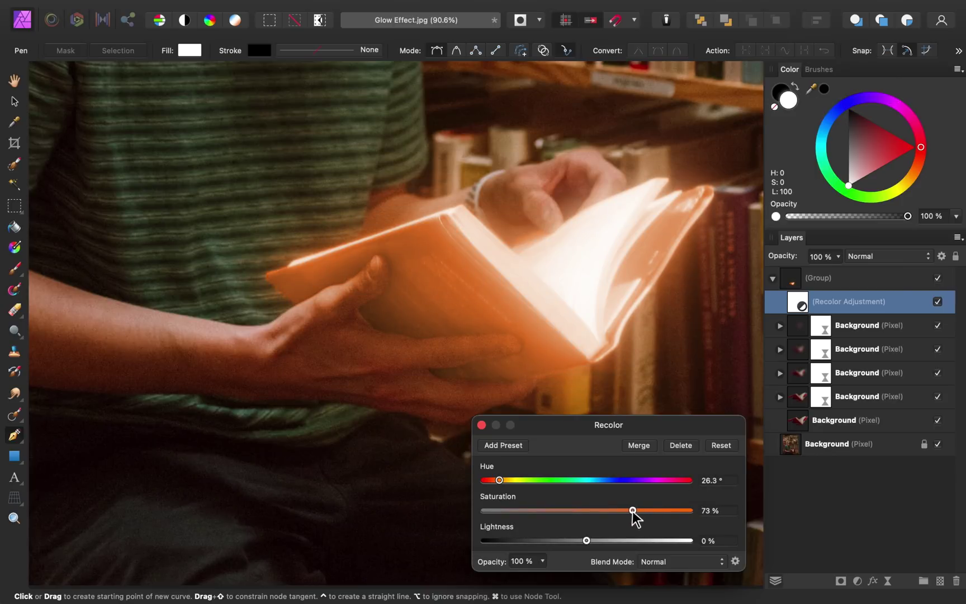
click(482, 425)
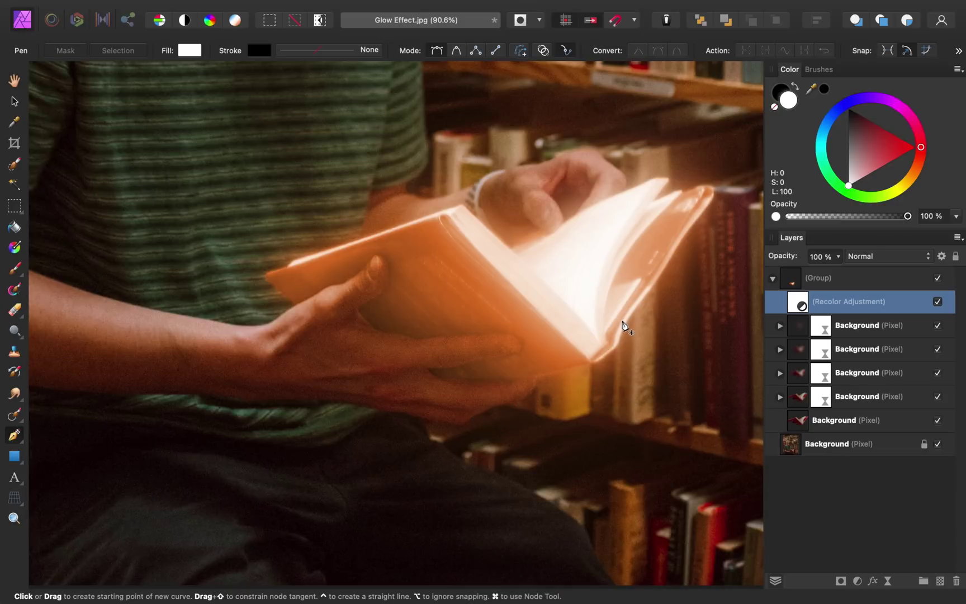
scroll(622, 324, down, 4)
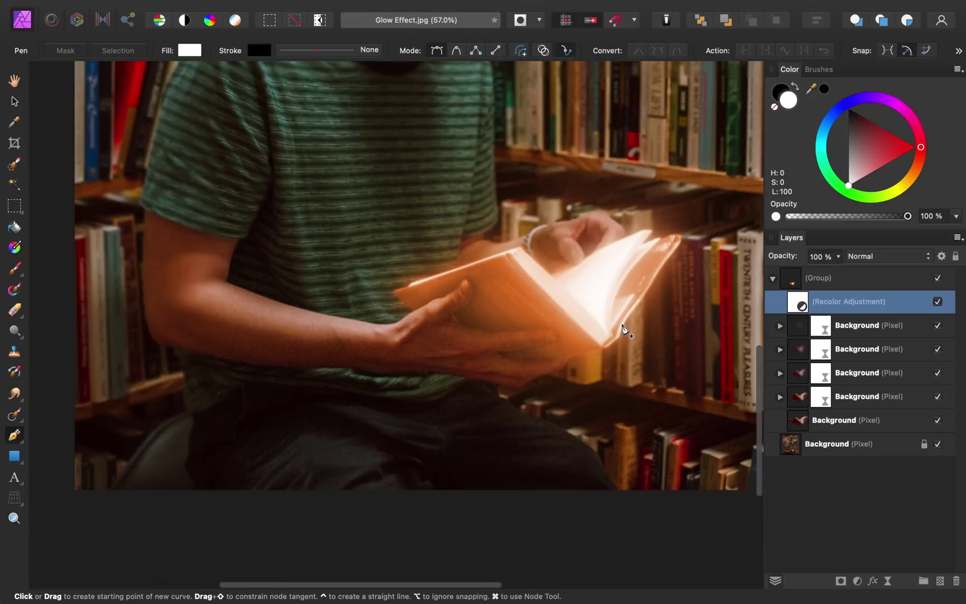
Fit the photo to the window, collapse the glow group, and select the Background layer.
key(super+0)
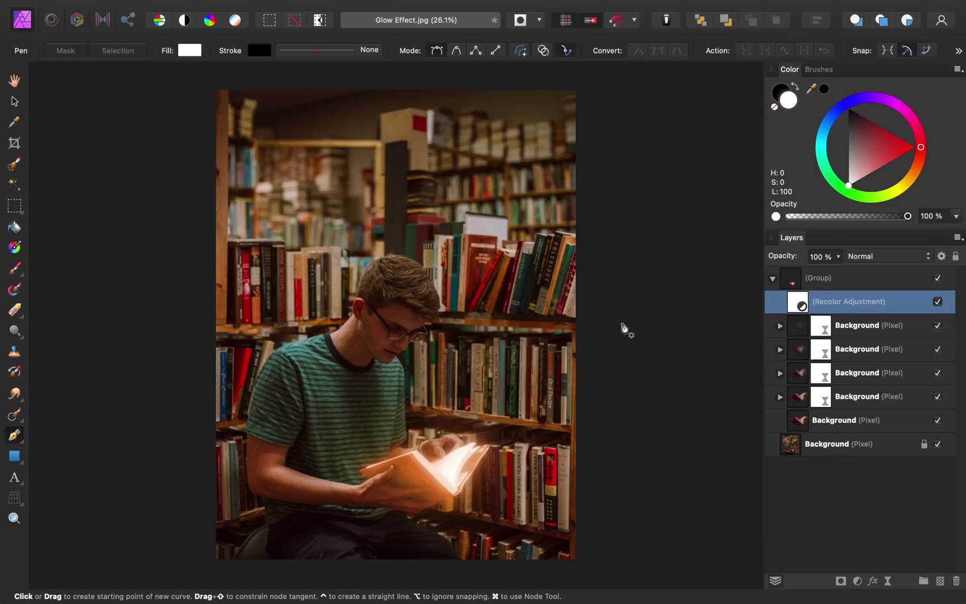
click(774, 279)
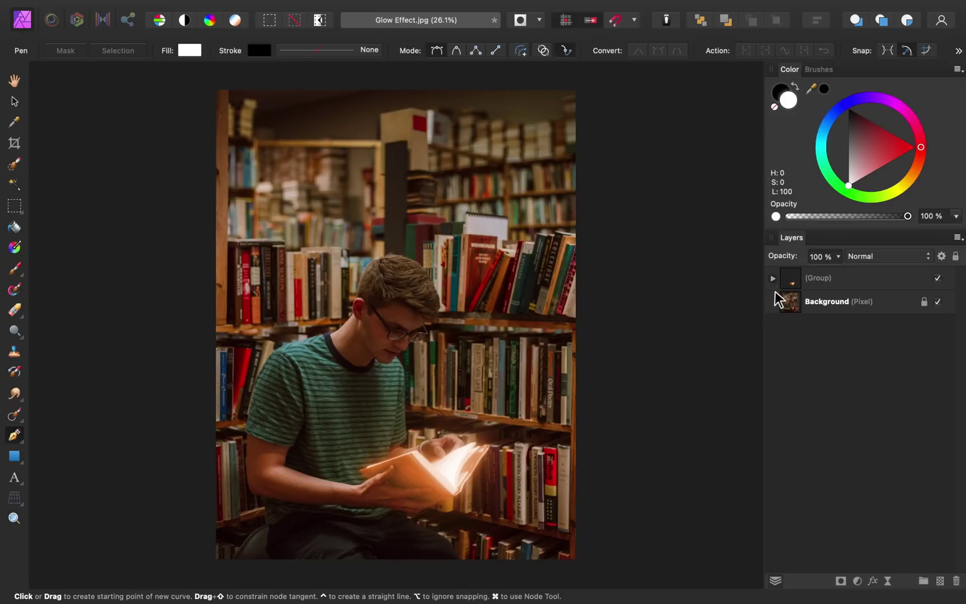
click(822, 307)
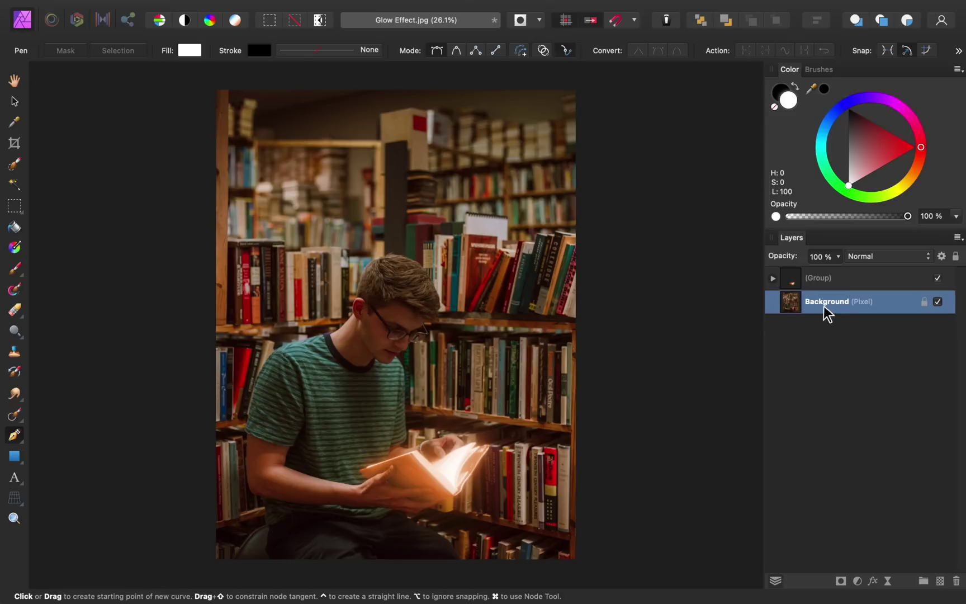
click(859, 581)
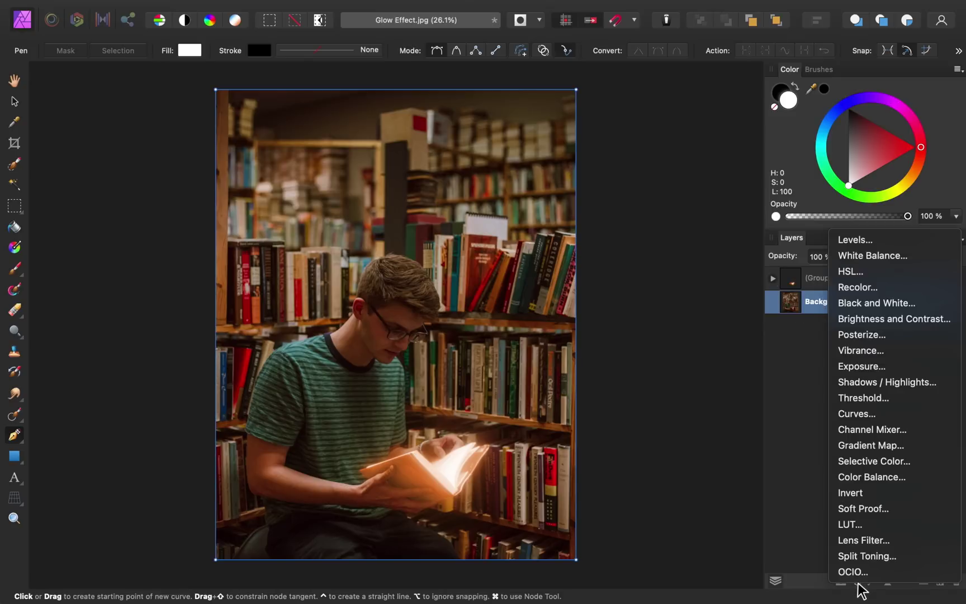
Add a Levels adjustment with output white lowered to 56% and gamma raised slightly.
click(881, 241)
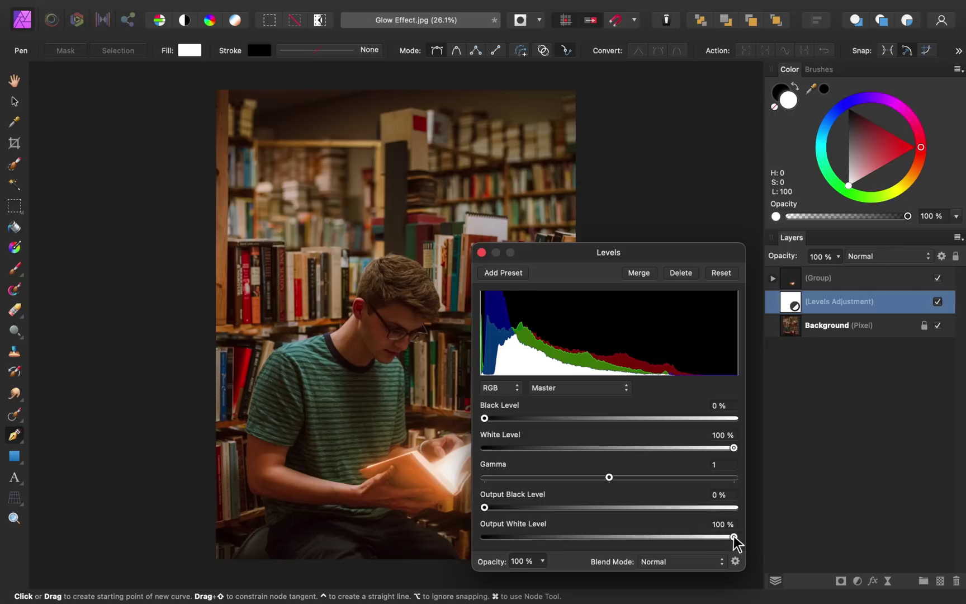
drag(733, 537, 626, 538)
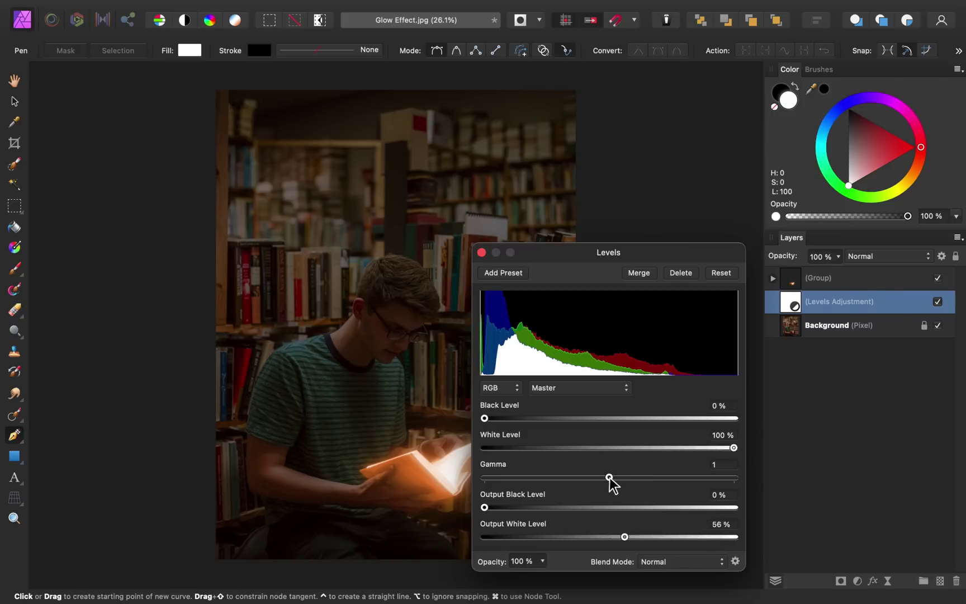
mouse_move(611, 477)
mouse_down()
mouse_move(694, 477)
mouse_move(627, 477)
mouse_up()
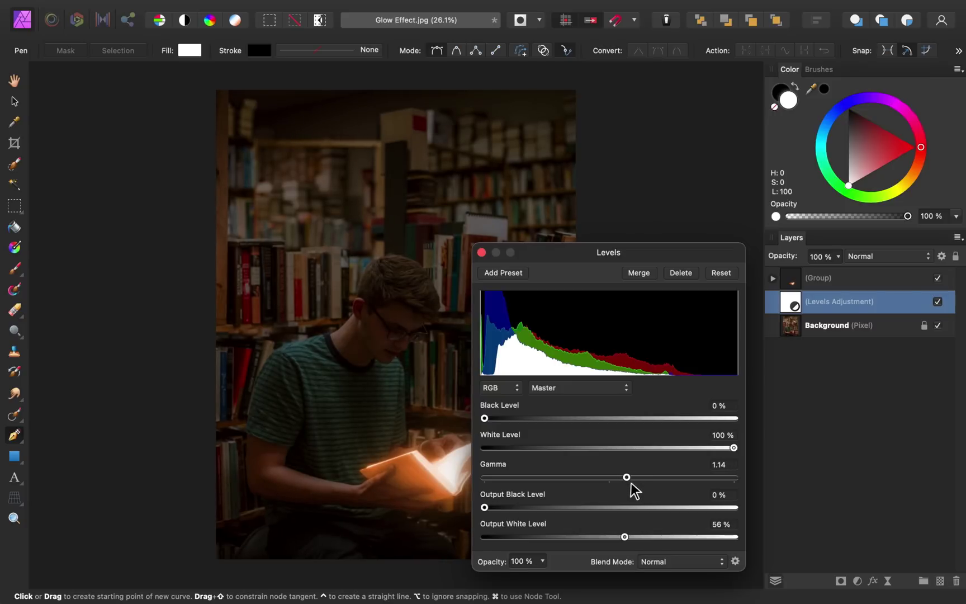
click(481, 253)
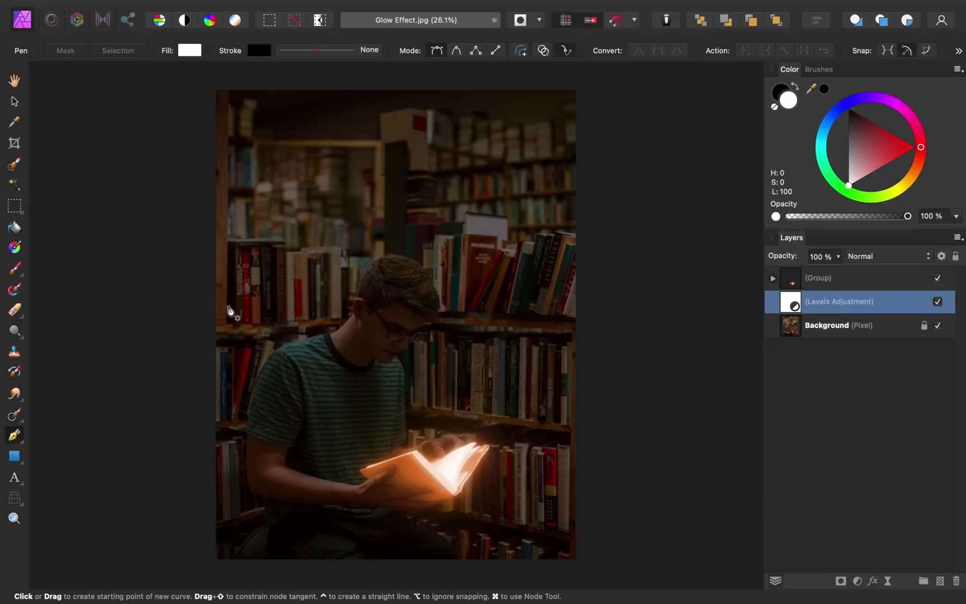
Set up a soft Paint Brush with 8% flow, widened to about 751 px.
click(18, 268)
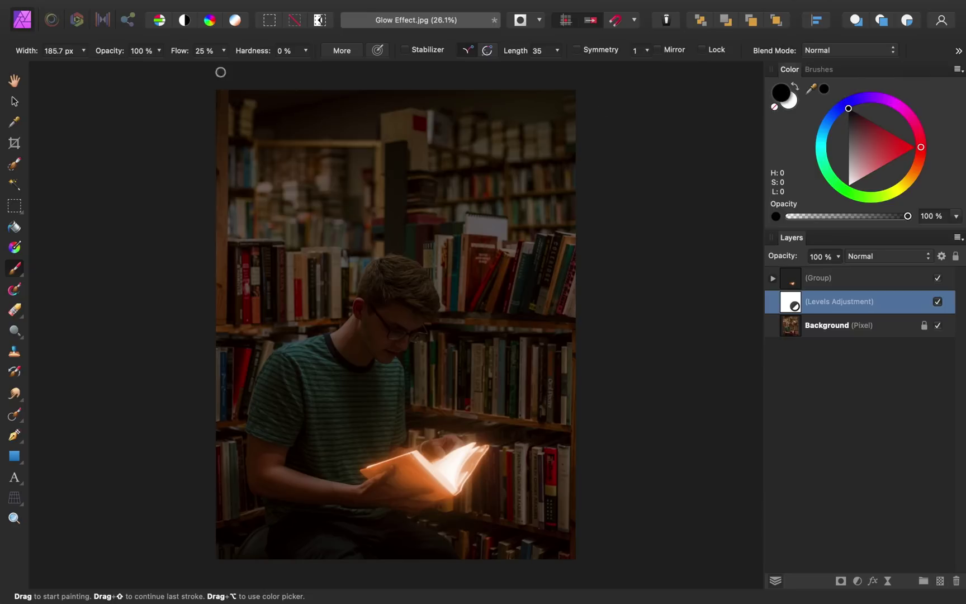
scroll(181, 50, down, 14)
key(bracketright)
key(bracketright)
key(bracketright)
key(bracketright)
key(bracketright)
key(bracketright)
key(bracketright)
key(bracketright)
key(bracketright)
key(bracketright)
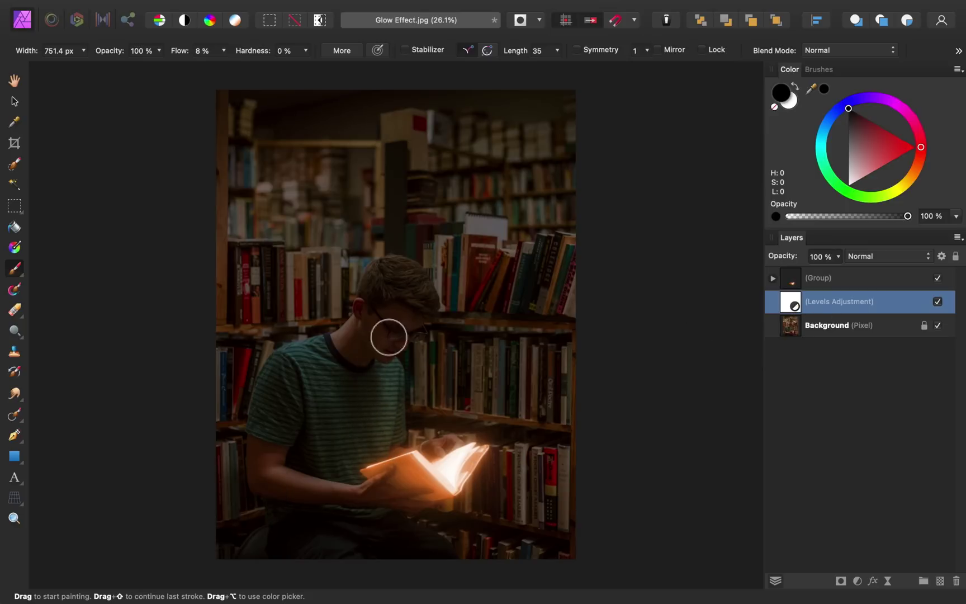
scroll(390, 373, up, 5)
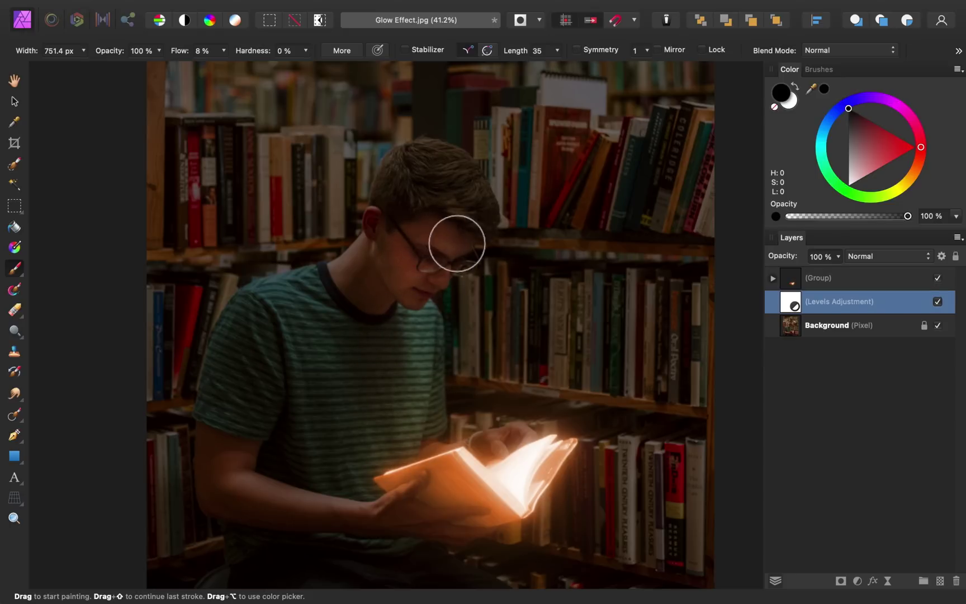
With a smaller brush, paint low-flow strokes on the Levels mask over the hand and forearm.
scroll(464, 442, up, 3)
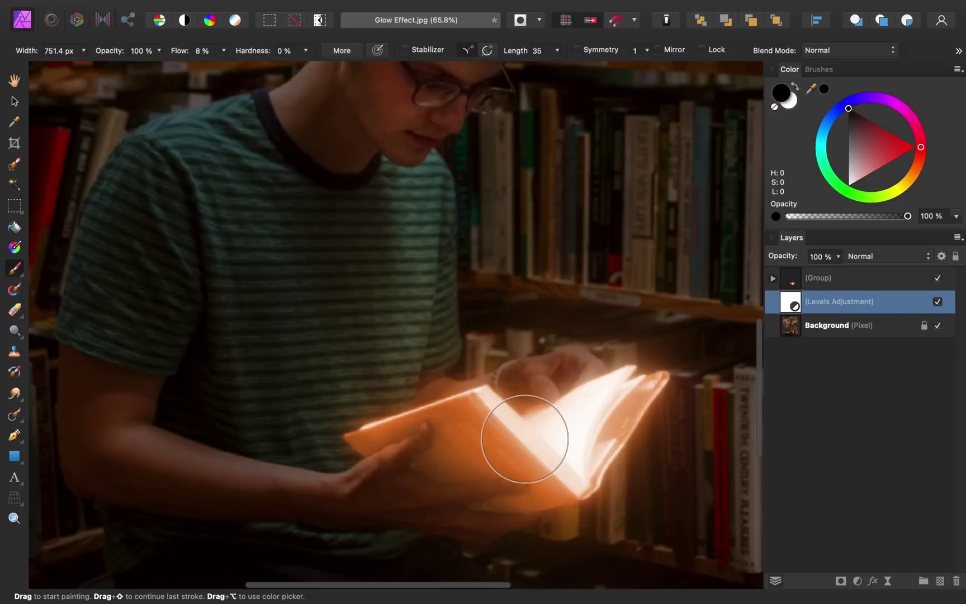
key(bracketleft)
key(bracketleft)
key(bracketleft)
key(bracketleft)
key(bracketleft)
key(bracketleft)
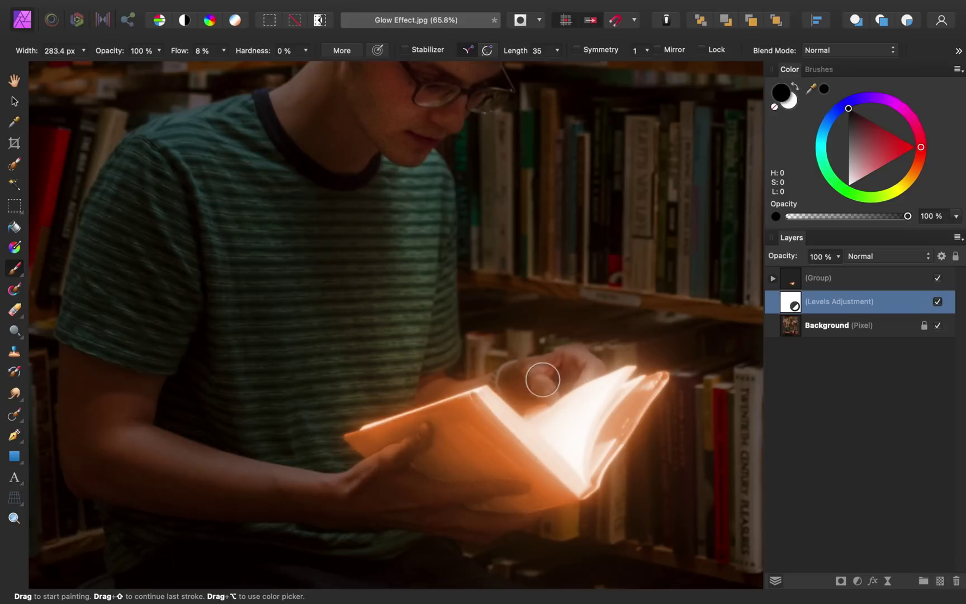
scroll(442, 400, down, 5)
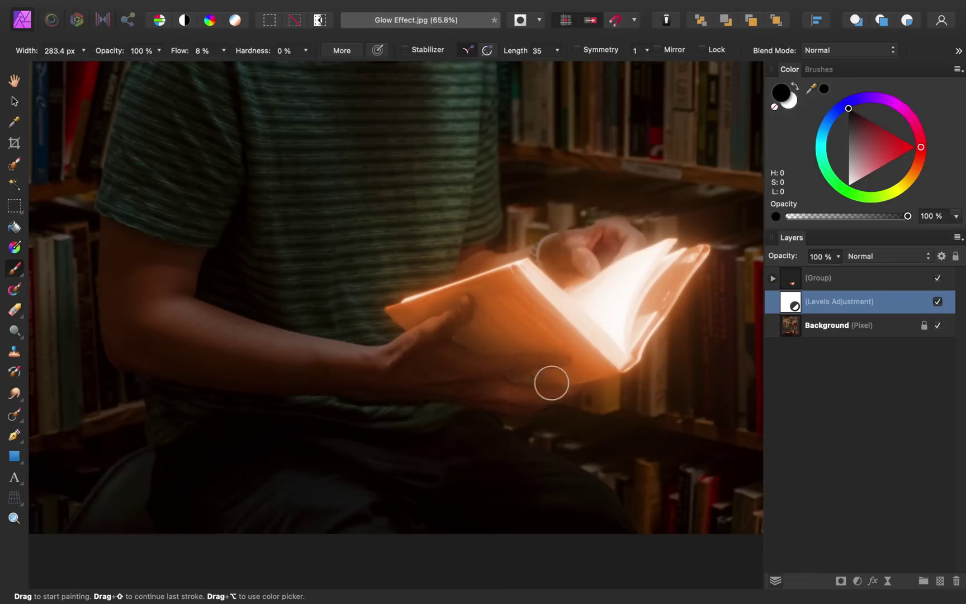
mouse_move(475, 360)
mouse_down()
mouse_move(459, 309)
mouse_move(548, 382)
mouse_move(490, 345)
mouse_up()
scroll(489, 347, left, 4)
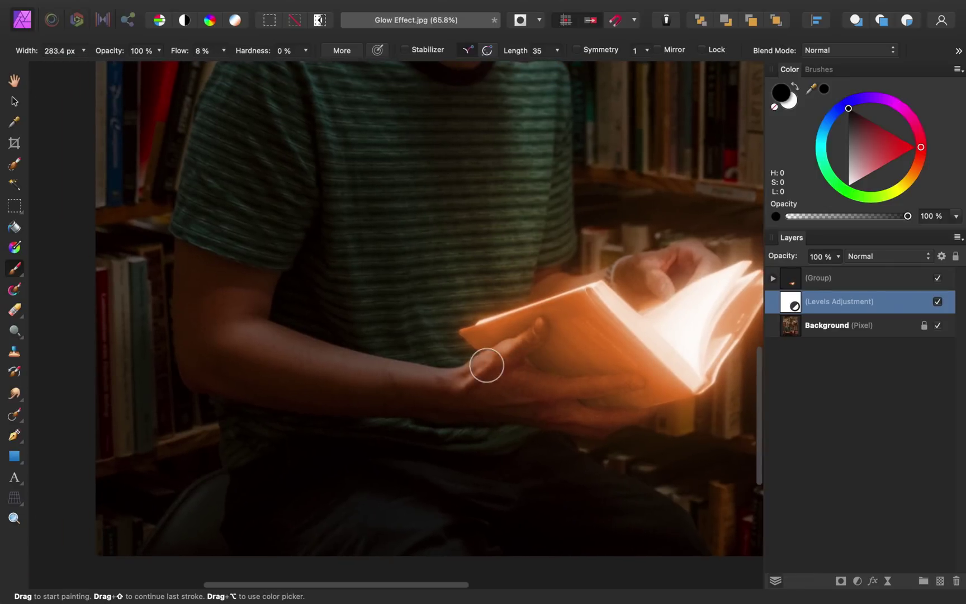
mouse_move(417, 375)
mouse_down()
mouse_move(455, 371)
mouse_move(248, 339)
mouse_move(324, 348)
mouse_move(295, 334)
mouse_move(338, 354)
mouse_move(250, 298)
mouse_move(262, 299)
mouse_up()
scroll(295, 246, up, 2)
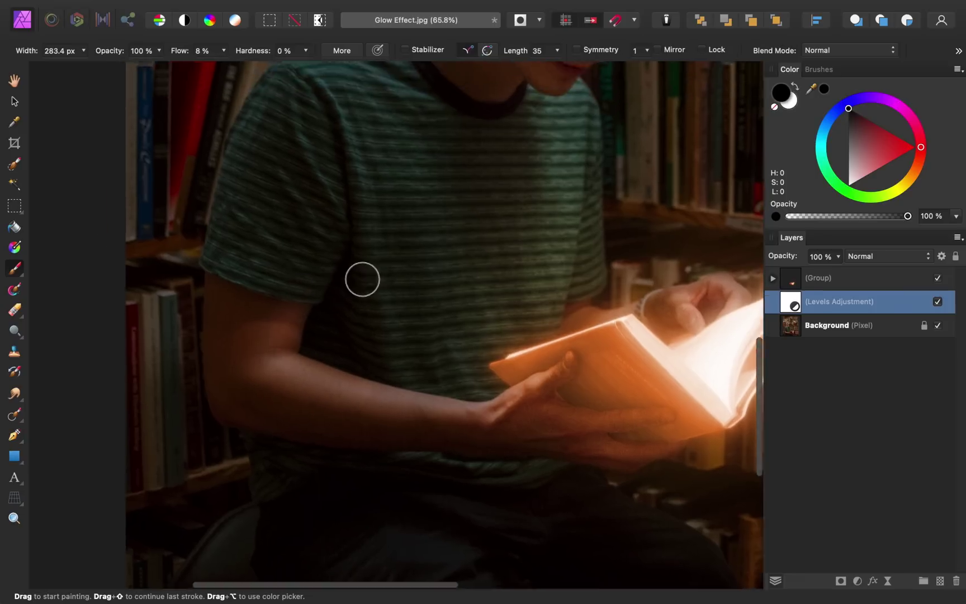
key(bracketleft)
key(bracketleft)
key(bracketleft)
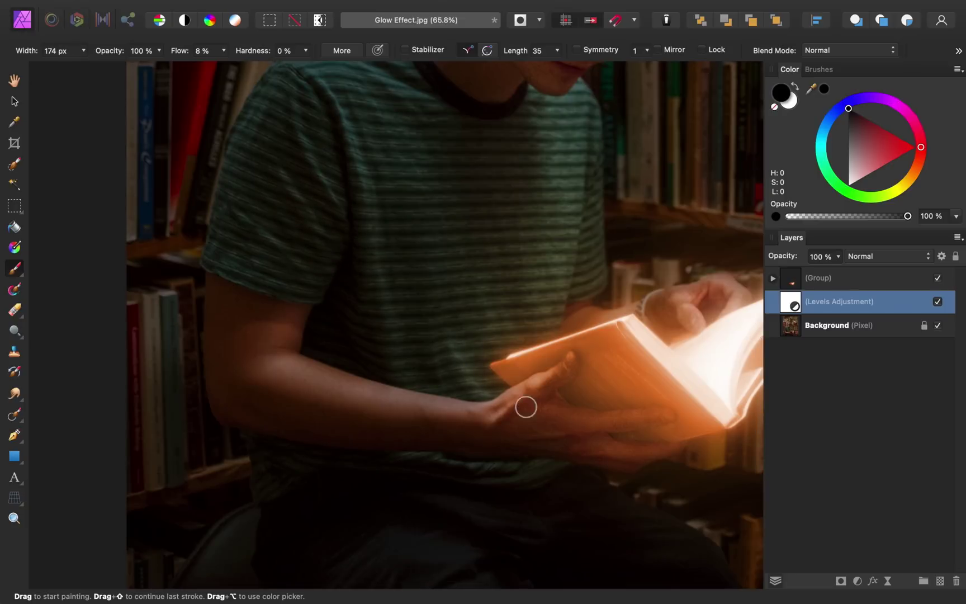
scroll(626, 320, down, 5)
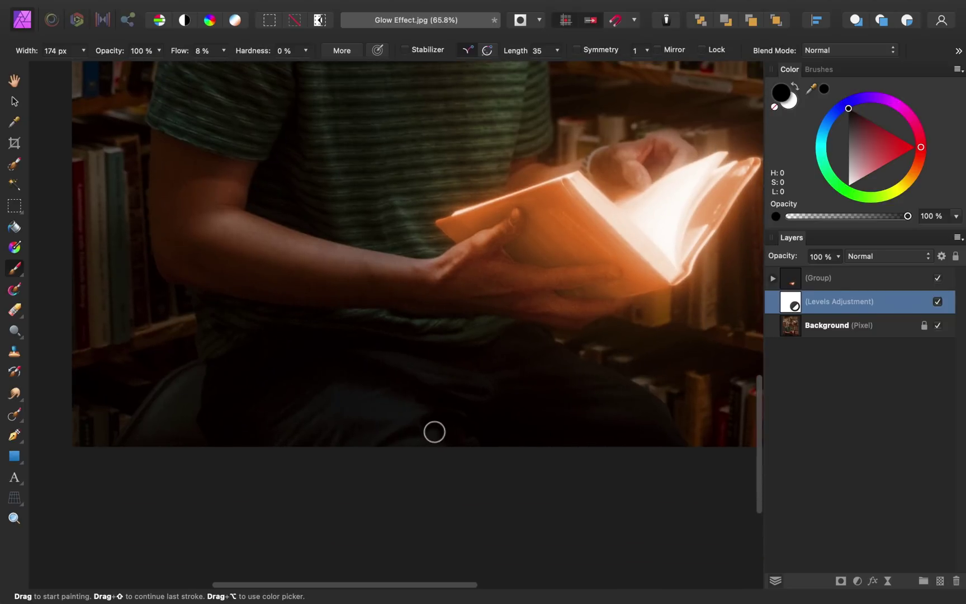
Enlarge the brush to about 704 px and then about 1231 px.
key(bracketright)
key(bracketright)
key(bracketright)
key(bracketright)
key(bracketright)
key(bracketright)
key(bracketright)
key(bracketright)
key(bracketright)
key(bracketright)
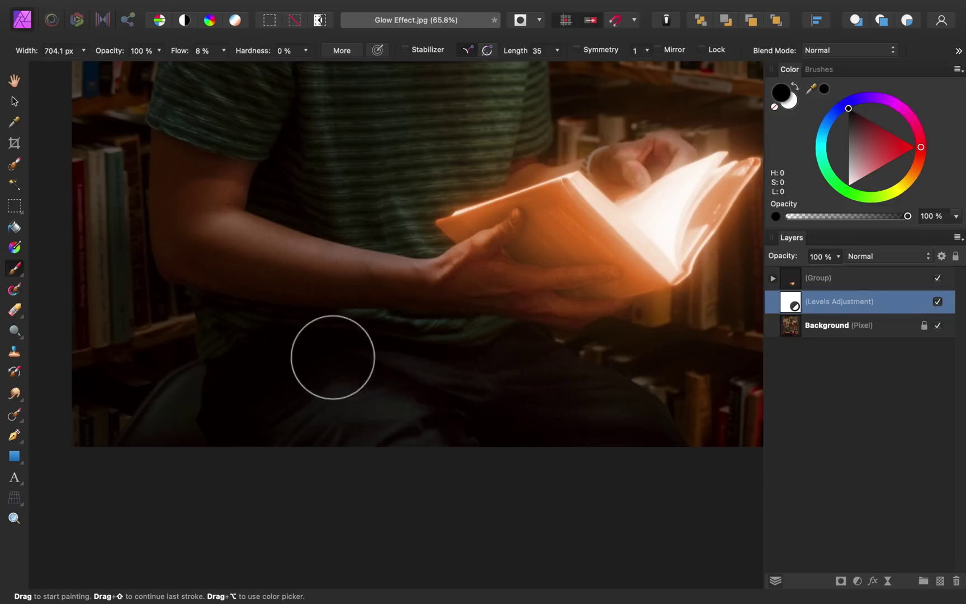
scroll(384, 216, up, 5)
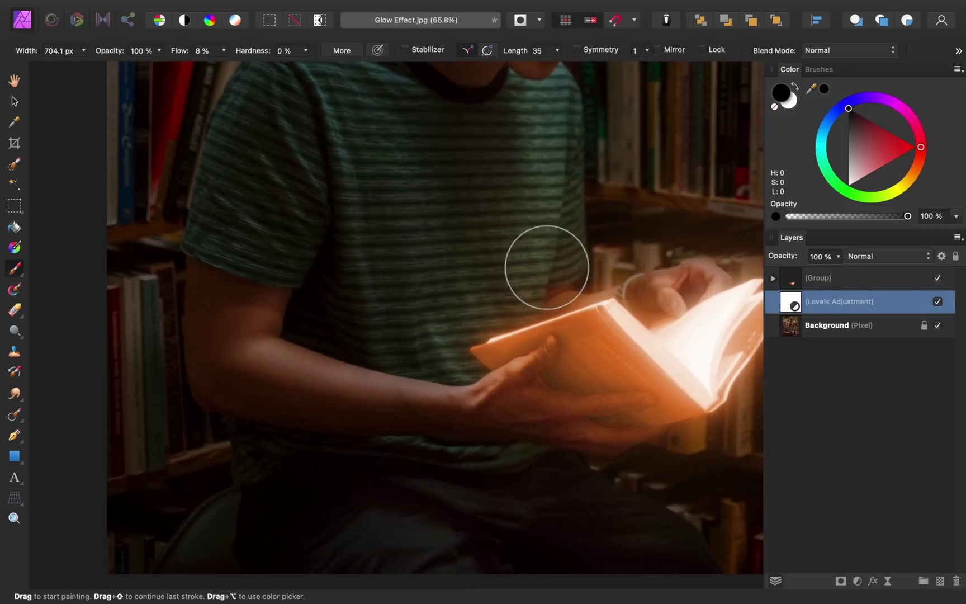
scroll(573, 327, up, 10)
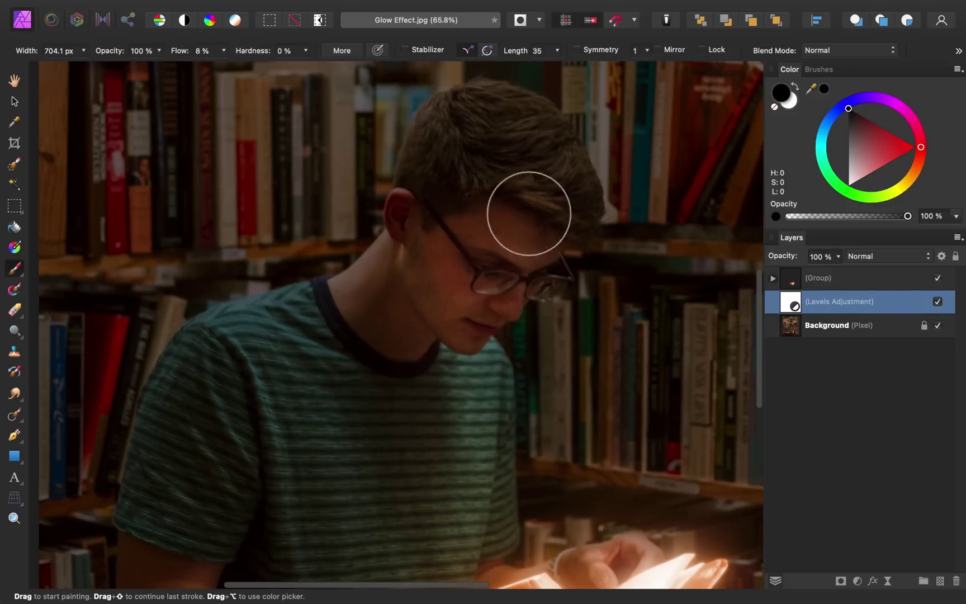
scroll(565, 358, down, 8)
scroll(557, 369, down, 3)
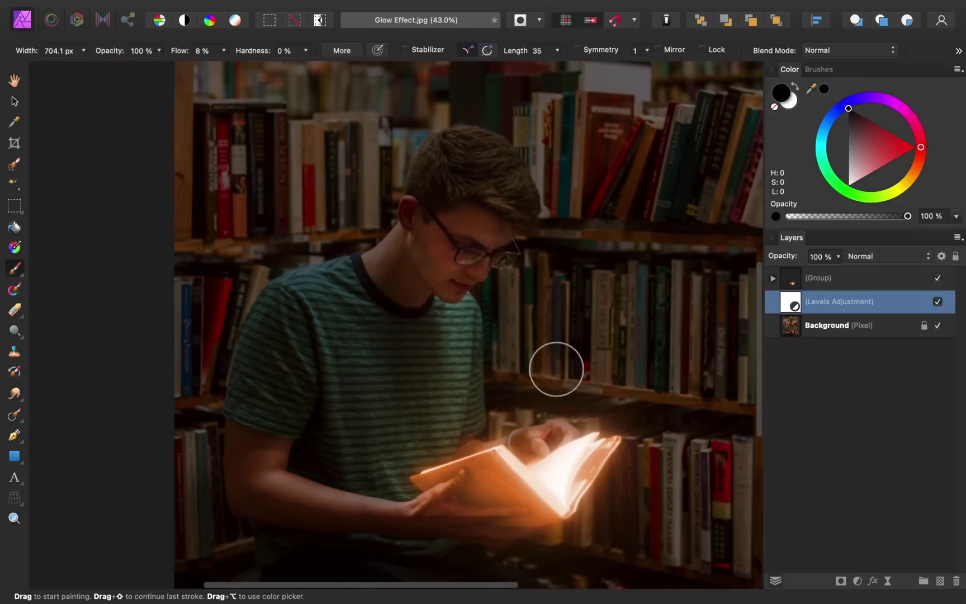
scroll(556, 369, down, 3)
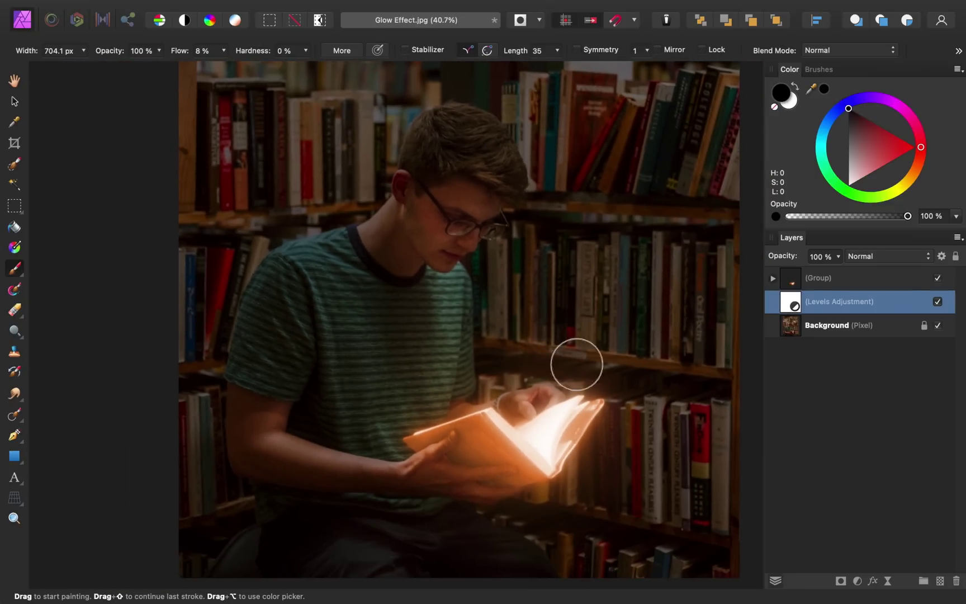
key(bracketright)
key(bracketright)
key(bracketright)
key(bracketright)
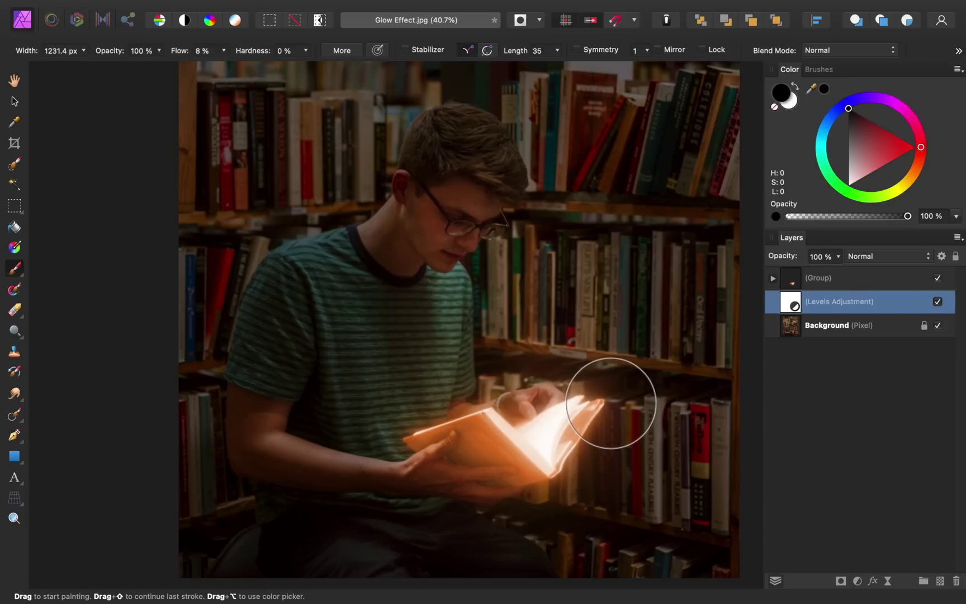
click(938, 302)
click(938, 302)
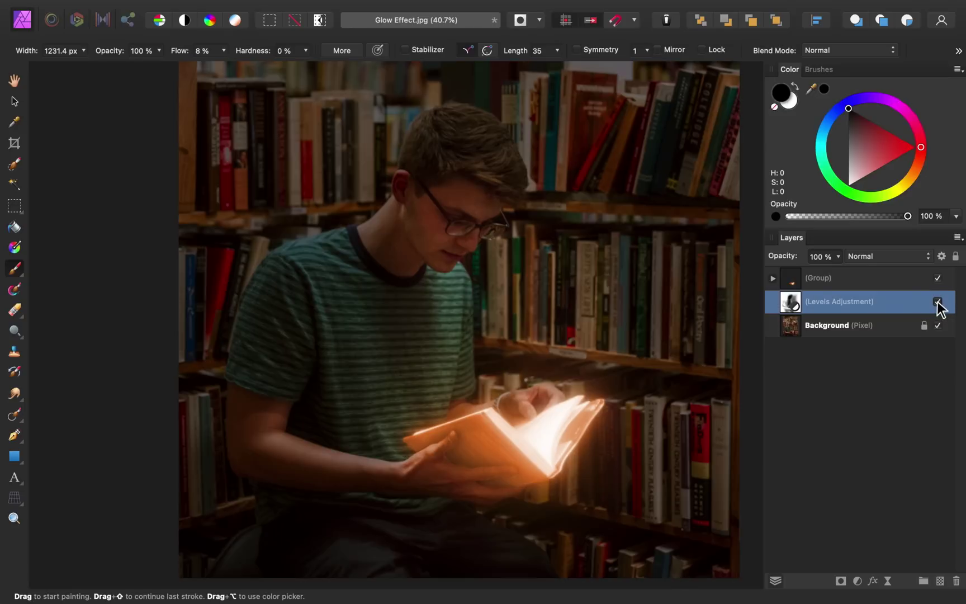
click(938, 303)
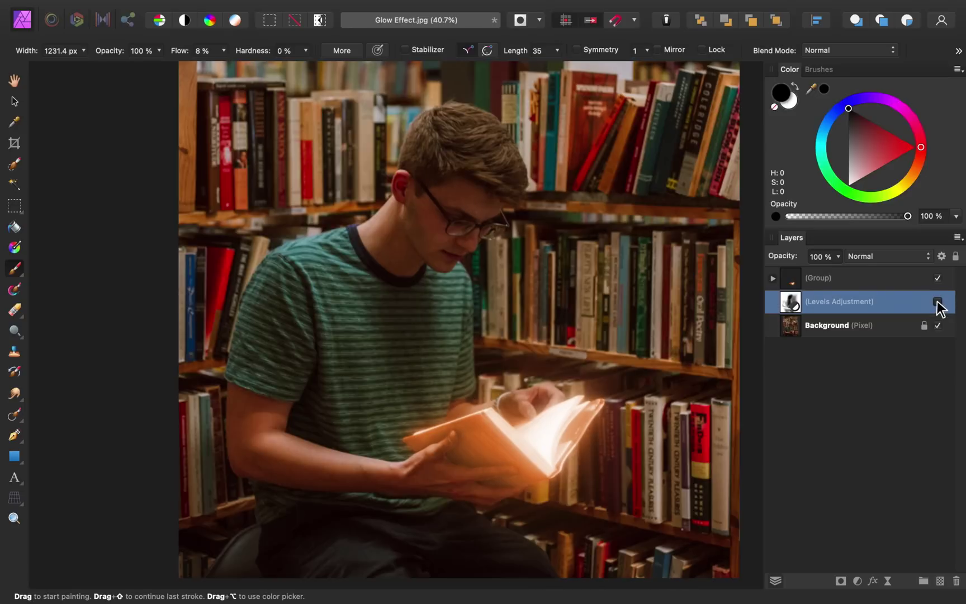
click(937, 303)
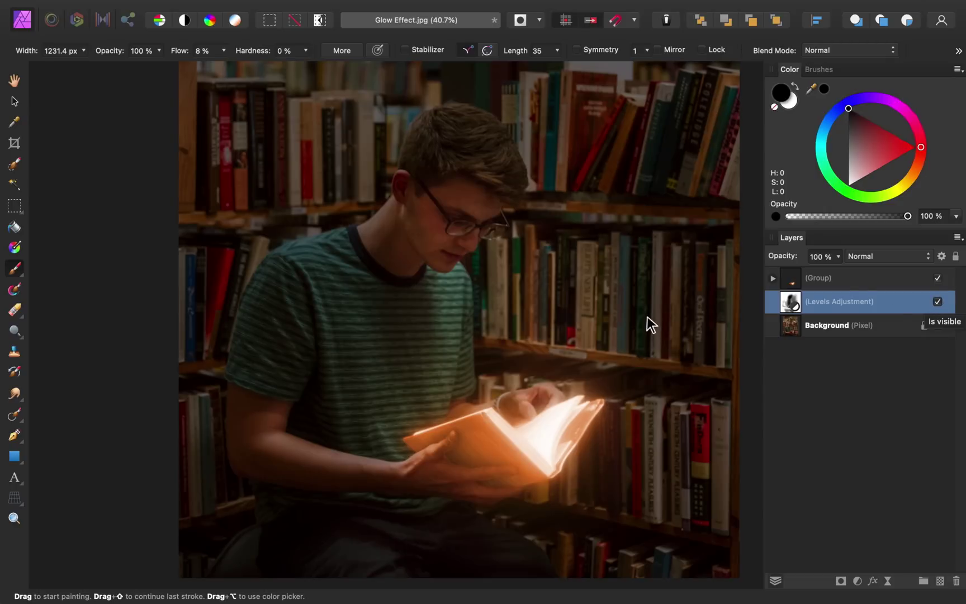
scroll(649, 319, down, 3)
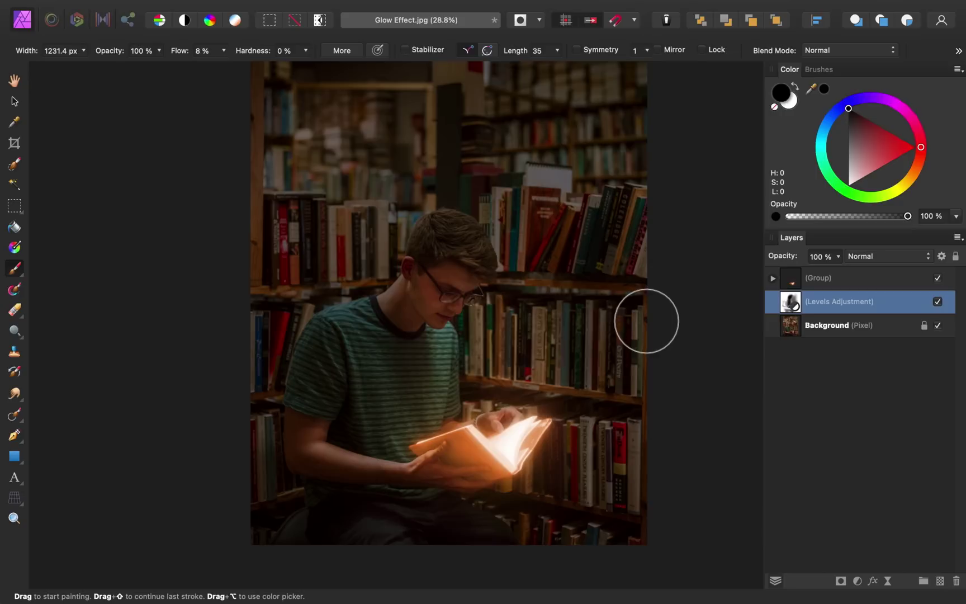
Add a Curves adjustment with the master curve bent upward, then invert its mask to black.
click(858, 581)
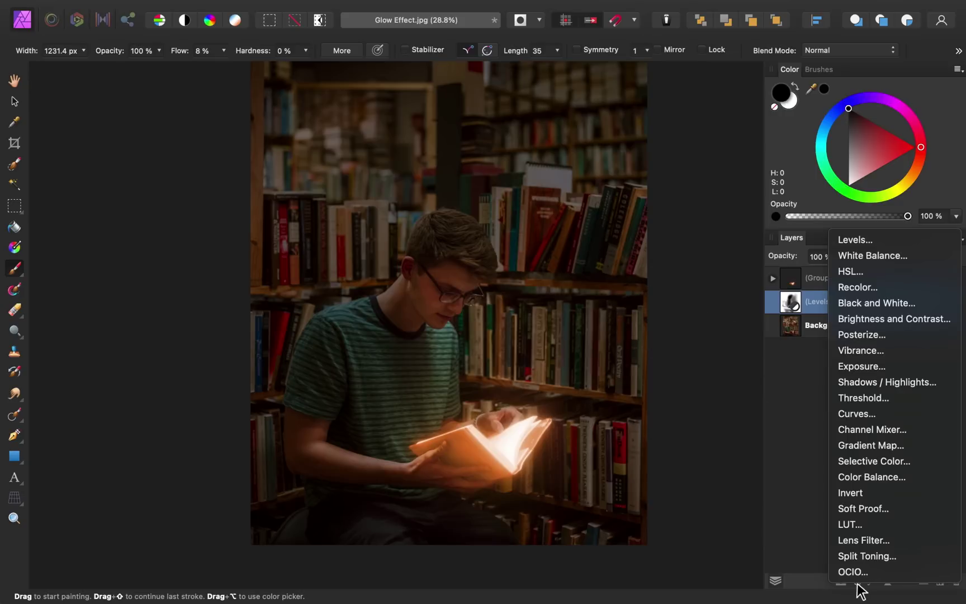
click(885, 413)
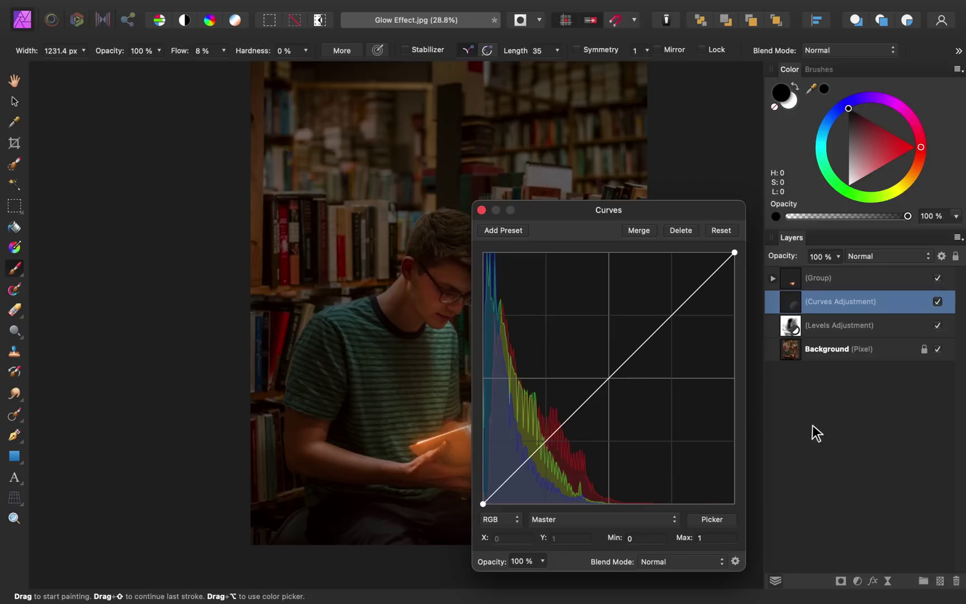
drag(607, 380, 593, 349)
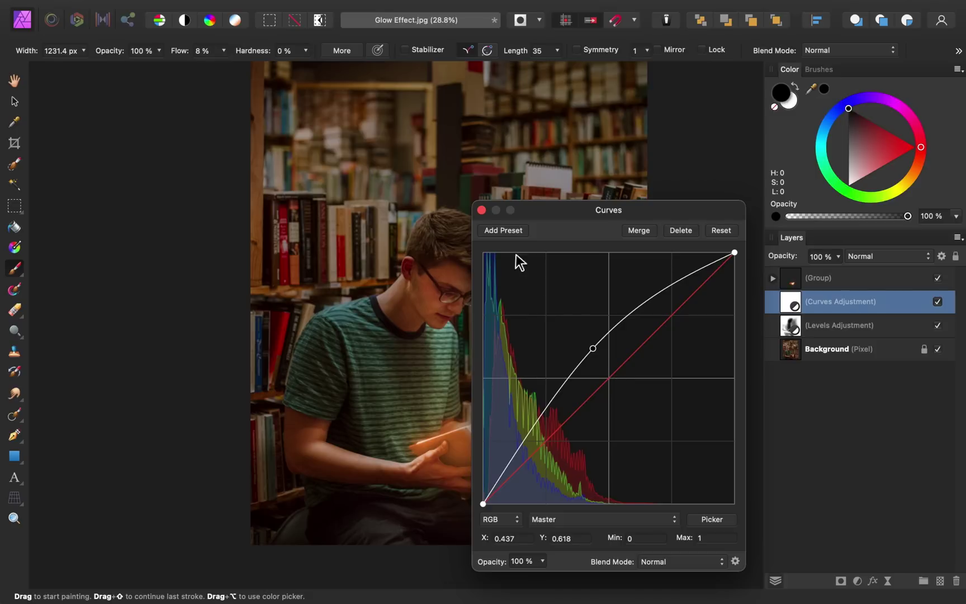
click(481, 210)
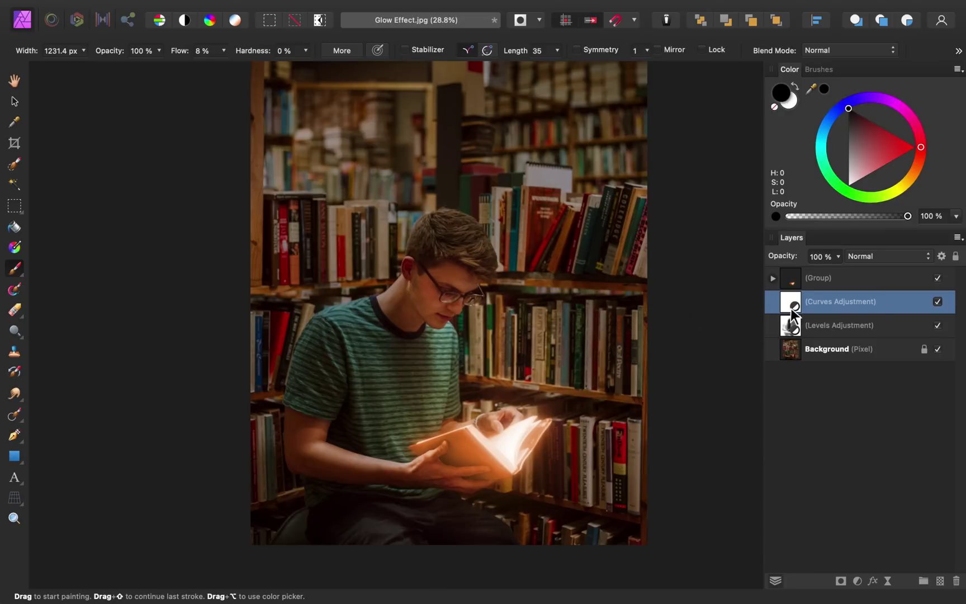
key(super+i)
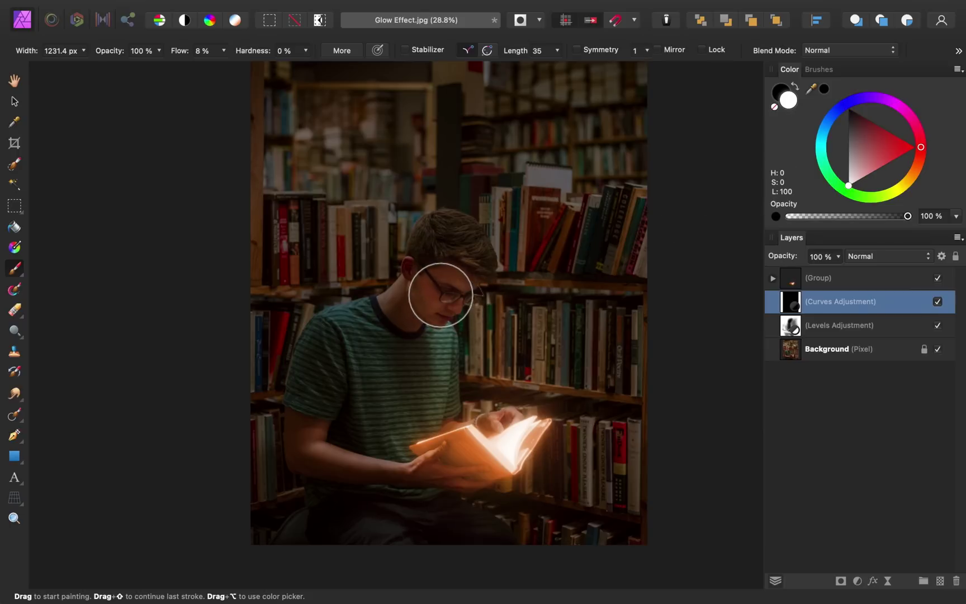
scroll(451, 304, up, 5)
key(bracketleft)
key(bracketleft)
key(bracketleft)
key(bracketleft)
key(bracketleft)
key(bracketleft)
key(bracketleft)
key(bracketleft)
key(bracketleft)
key(bracketleft)
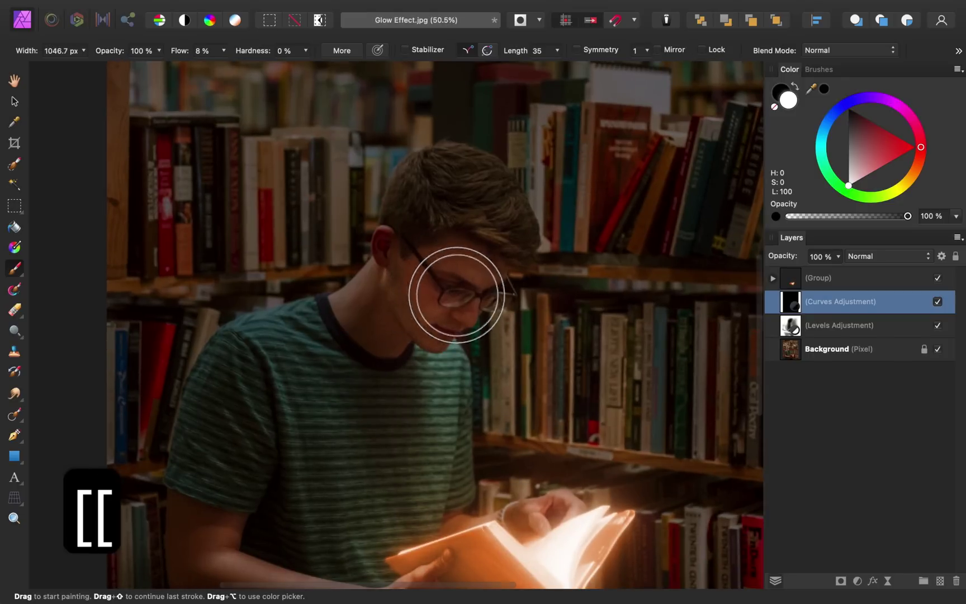
scroll(456, 296, up, 2)
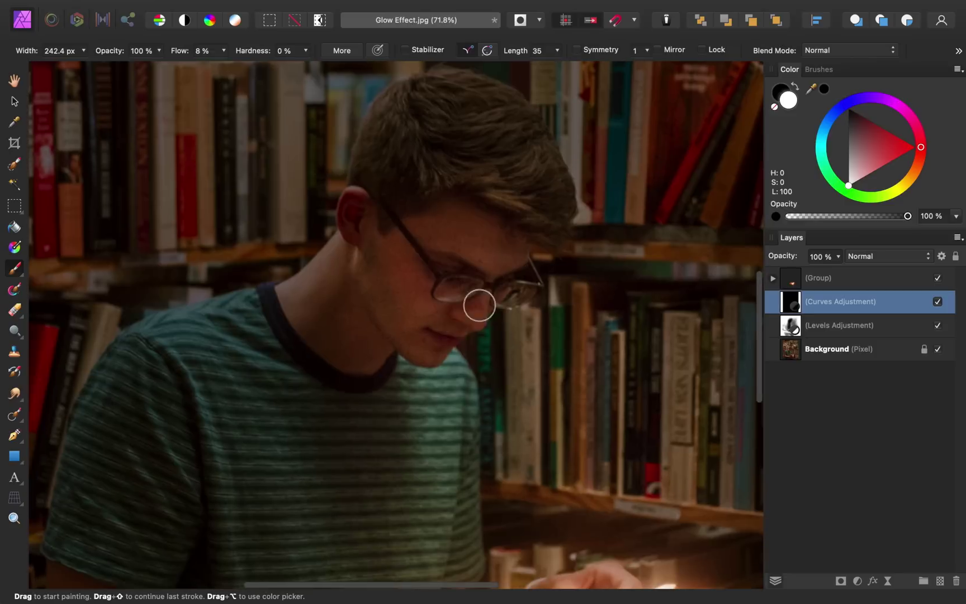
key(bracketright)
key(bracketright)
key(bracketright)
key(bracketright)
key(bracketright)
key(bracketright)
key(bracketright)
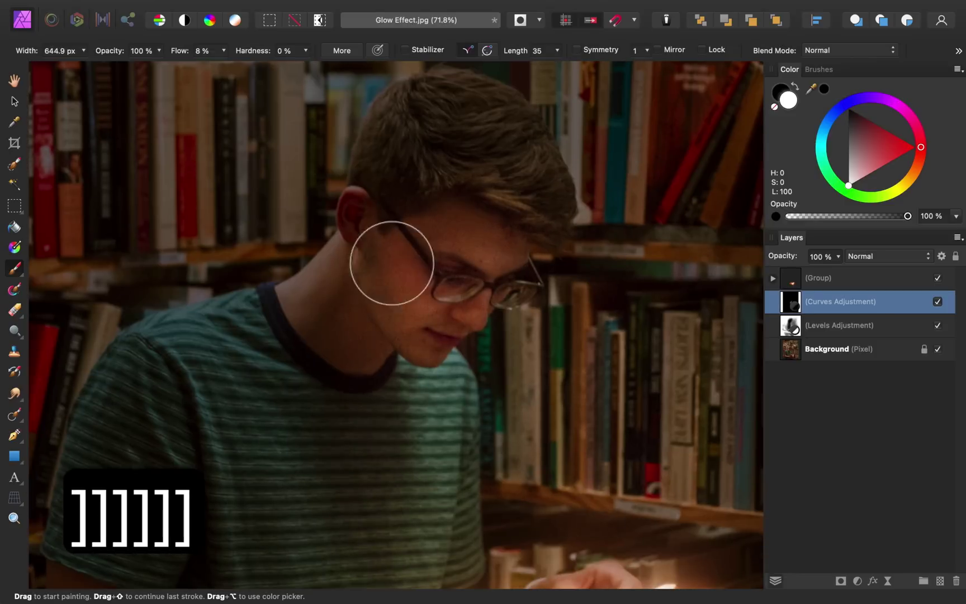
scroll(389, 216, down, 3)
scroll(604, 389, down, 3)
key(bracketleft)
key(bracketleft)
key(bracketleft)
key(bracketleft)
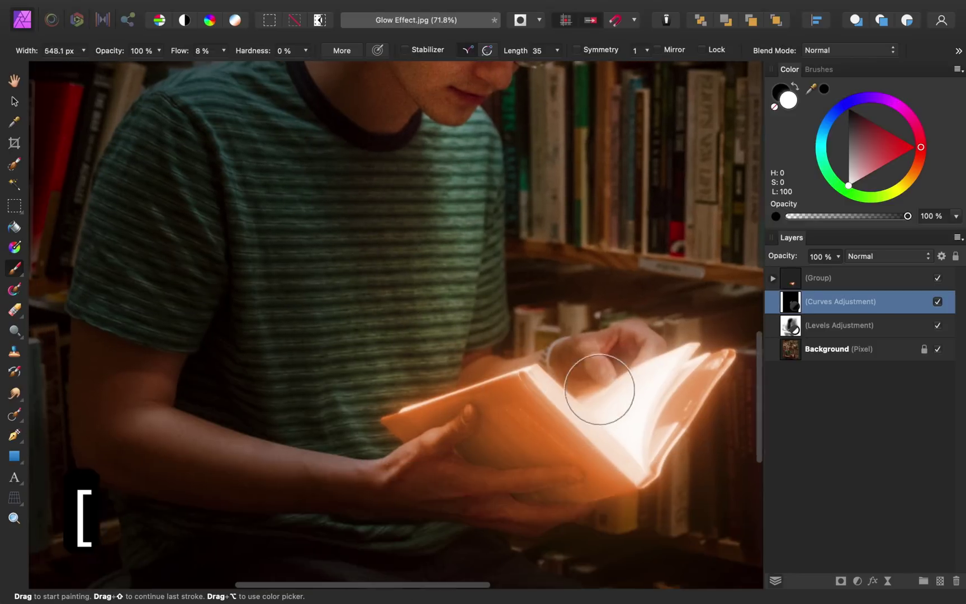
scroll(552, 476, up, 2)
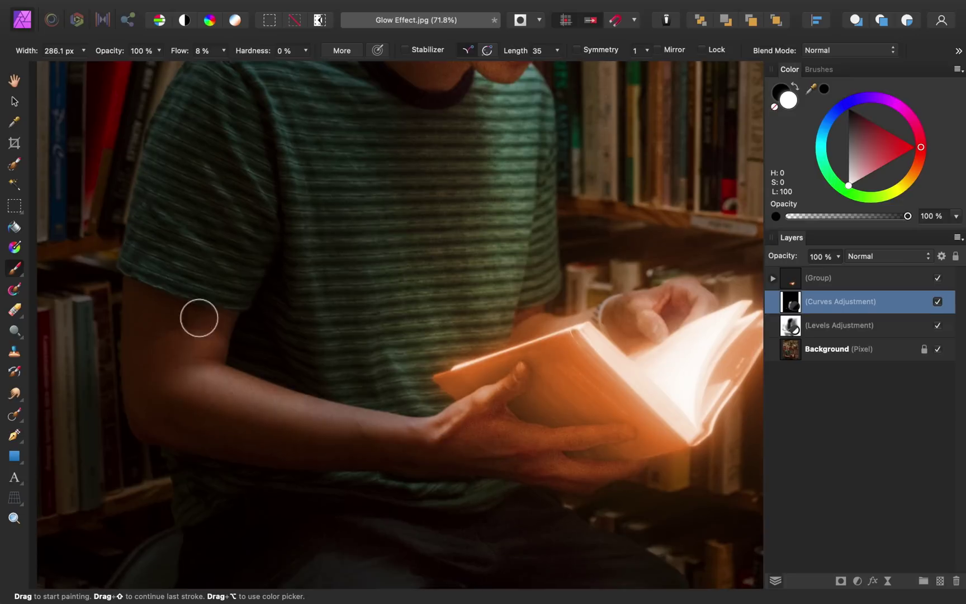
scroll(436, 420, down, 5)
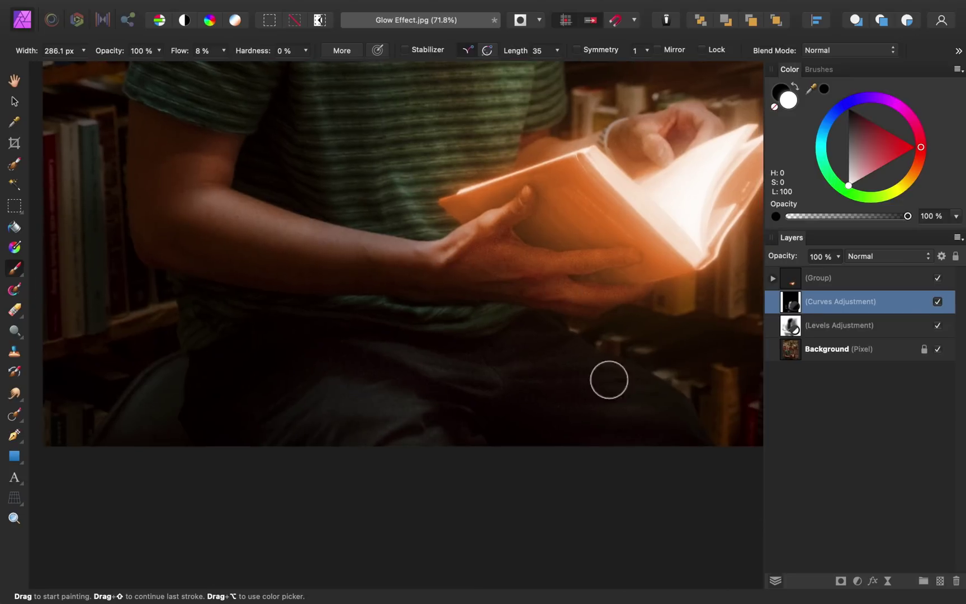
scroll(571, 319, down, 4)
key(bracketright)
key(bracketright)
key(bracketright)
key(bracketright)
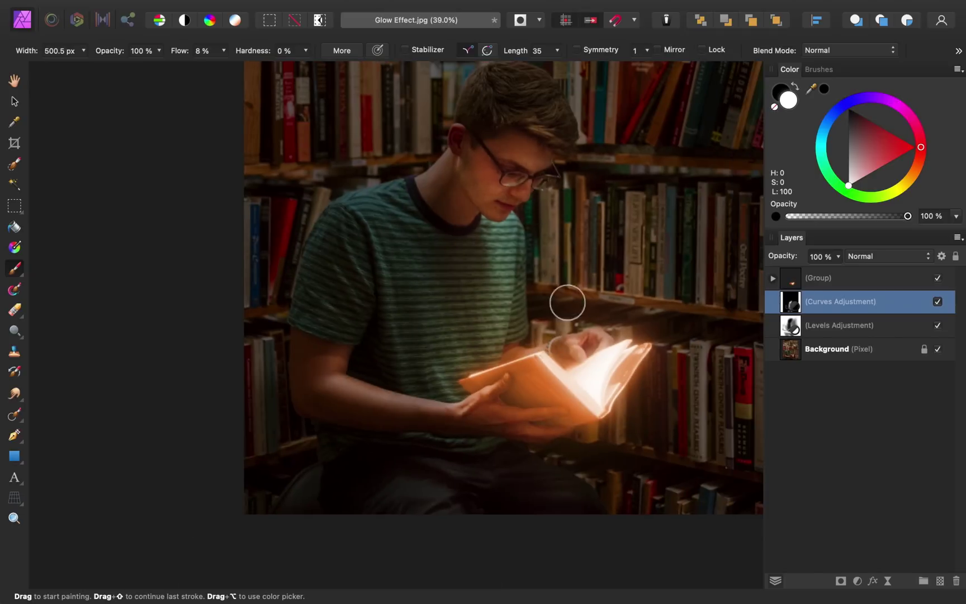
scroll(648, 364, down, 3)
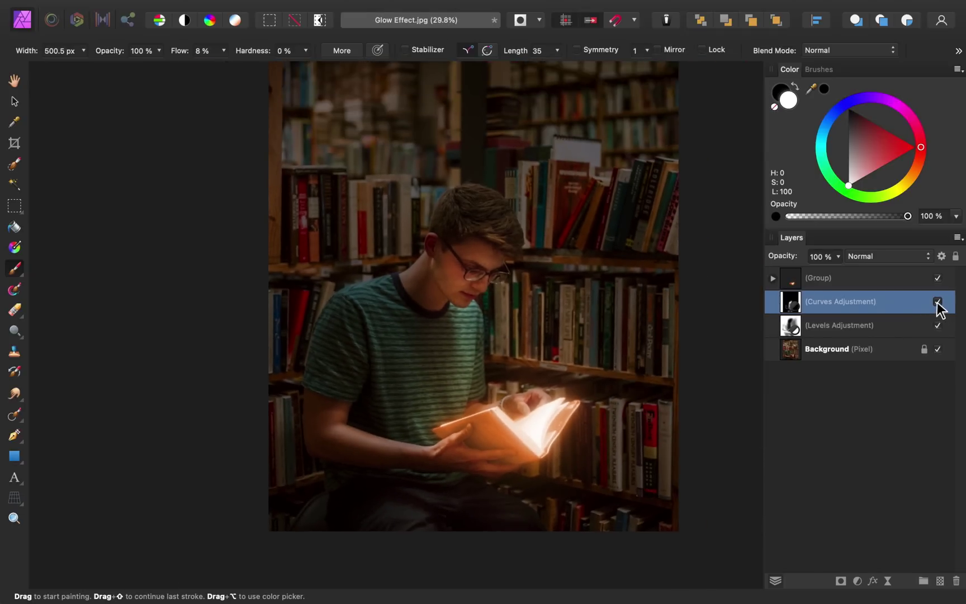
click(937, 302)
click(938, 302)
click(938, 305)
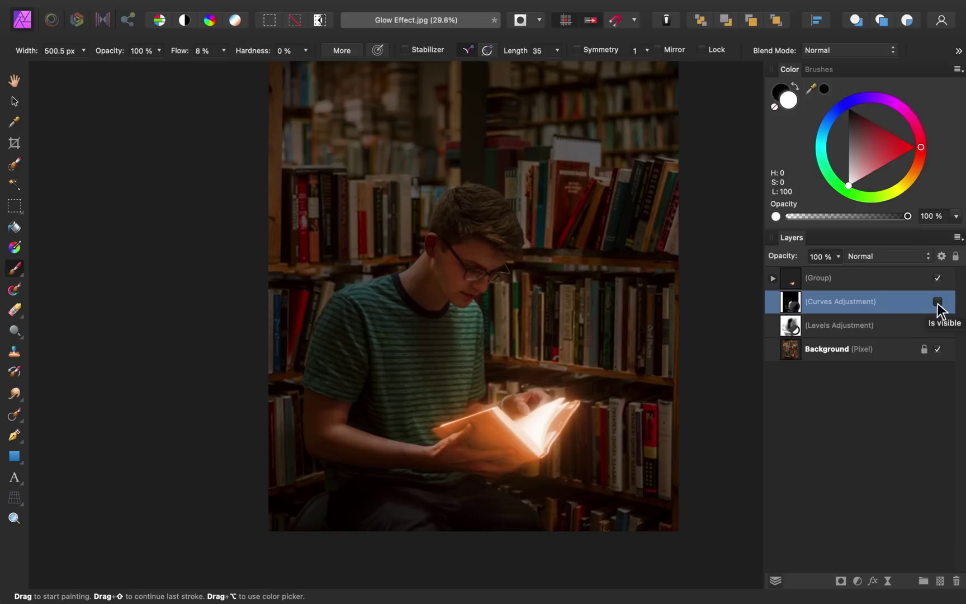
click(937, 304)
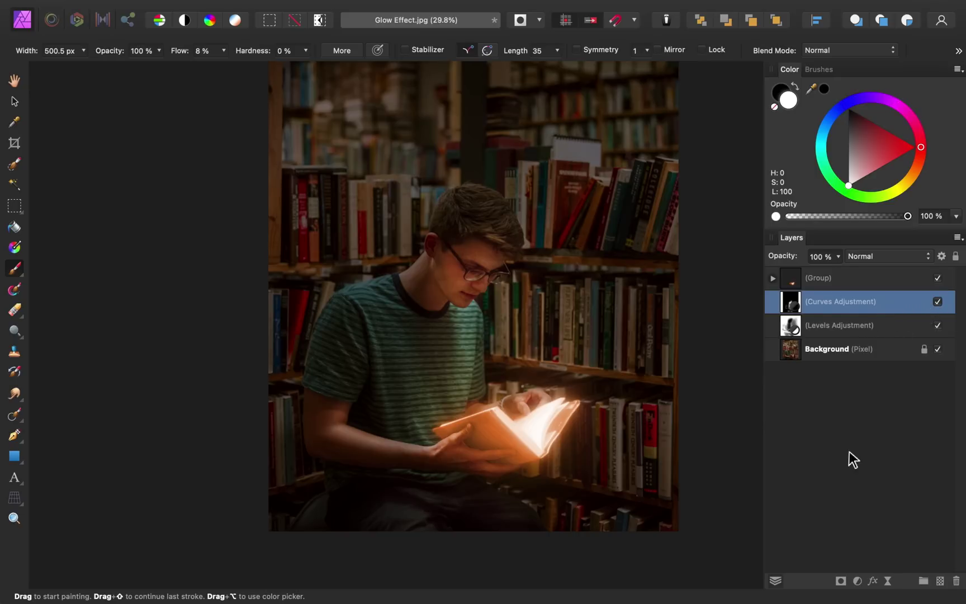
Add another Curves adjustment bowed up-left to brighten, and invert its mask to black.
click(859, 583)
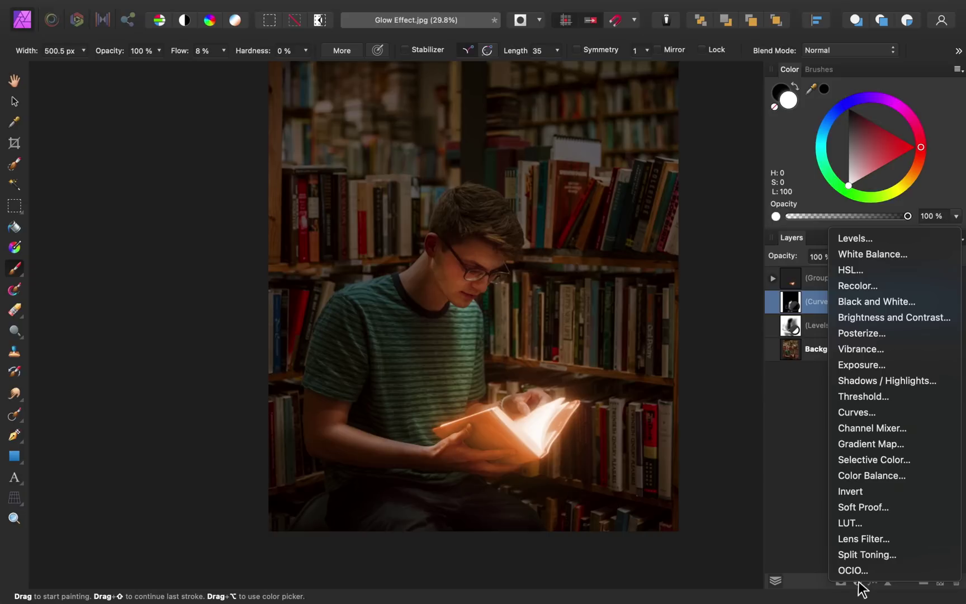
click(879, 413)
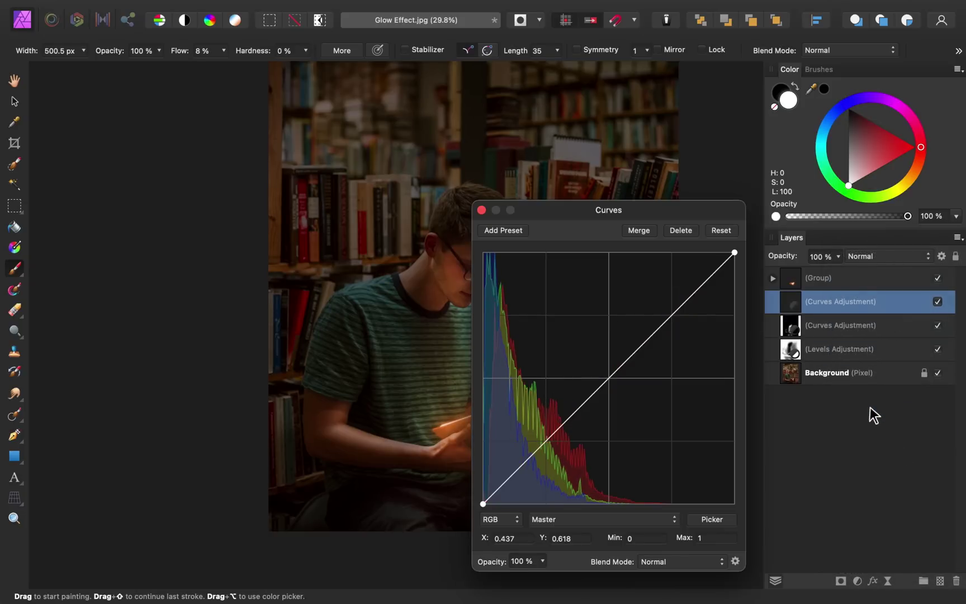
drag(613, 381, 571, 341)
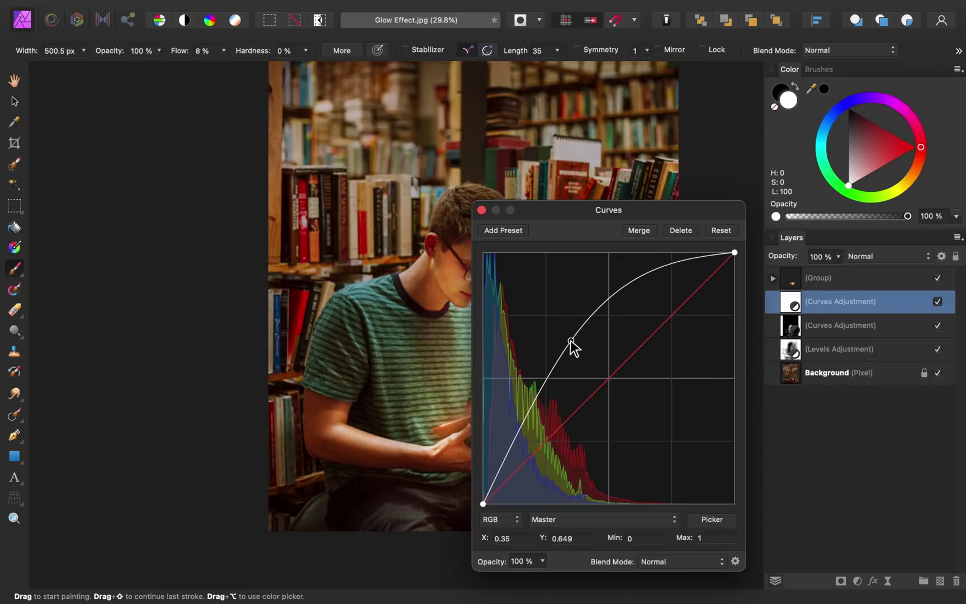
click(482, 210)
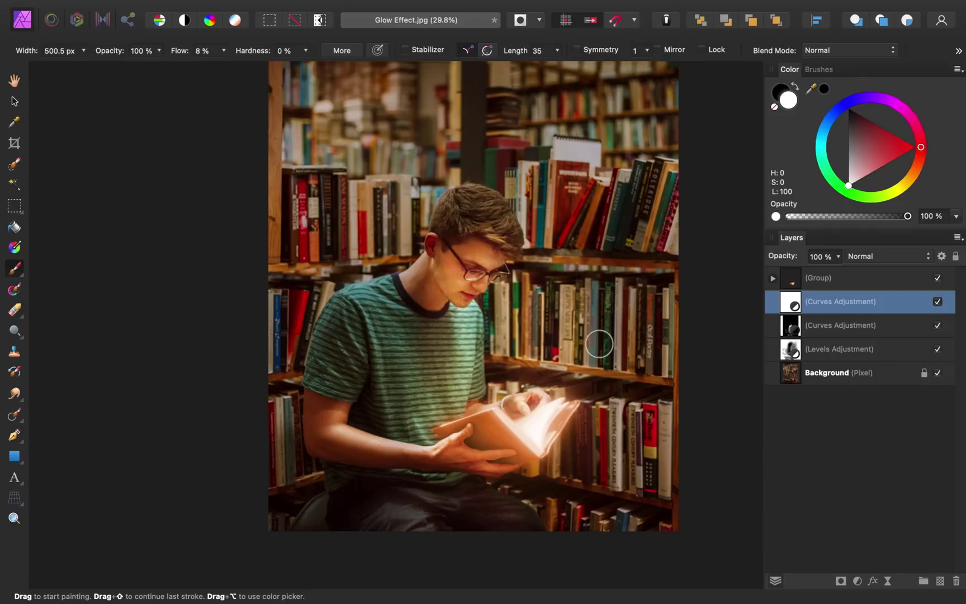
key(super+i)
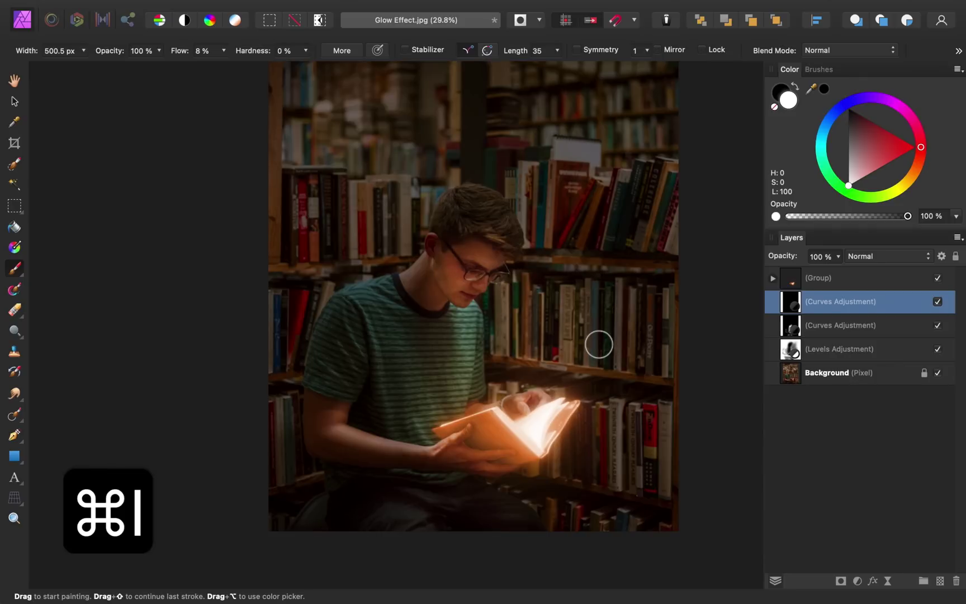
Shrink the brush sharply and zoom in on the reader's face and hands.
key(bracketleft)
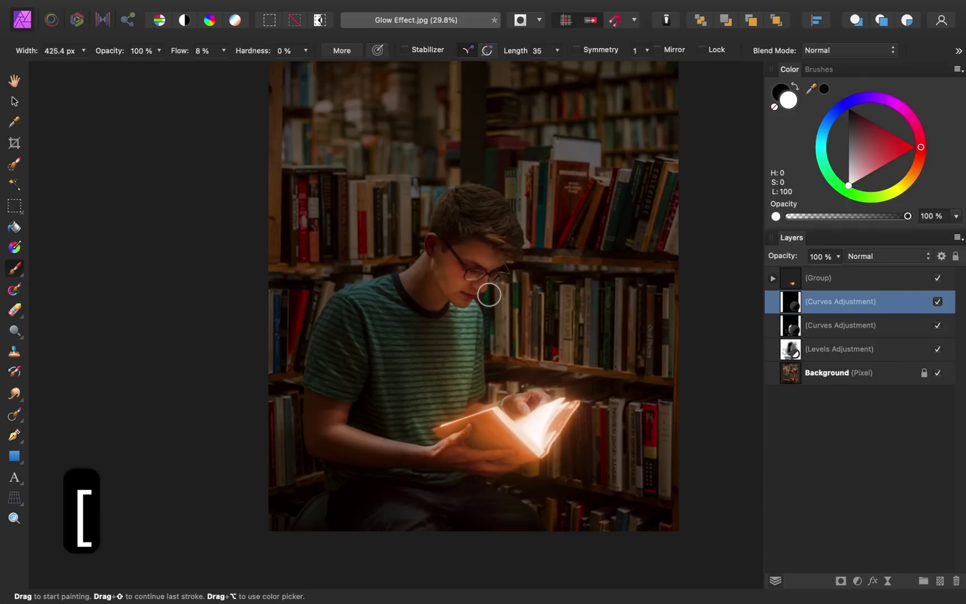
key(bracketleft)
key(bracketleft)
key(bracketleft)
key(bracketleft)
key(bracketleft)
key(bracketleft)
key(bracketleft)
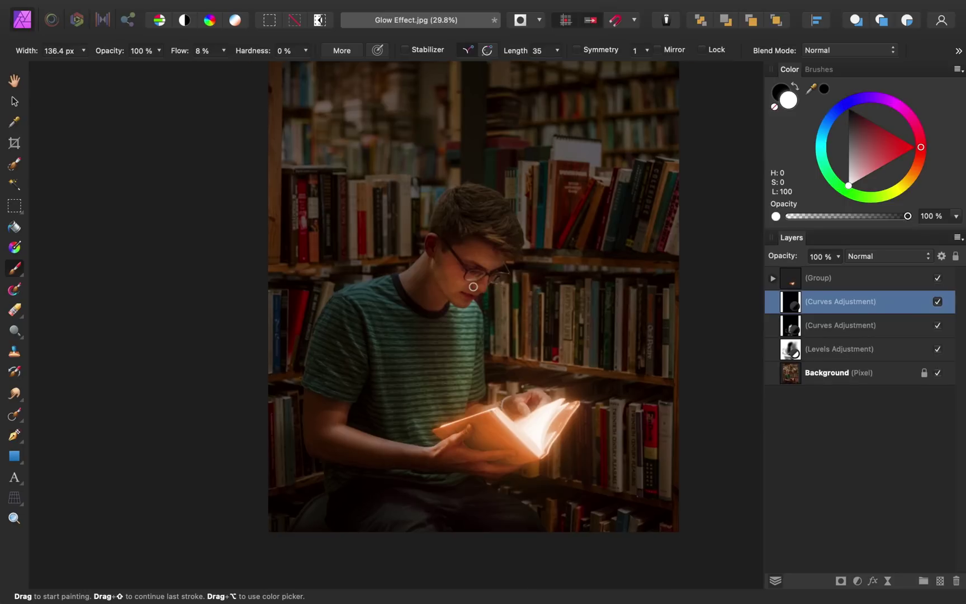
scroll(481, 289, up, 5)
key(bracketleft)
key(bracketleft)
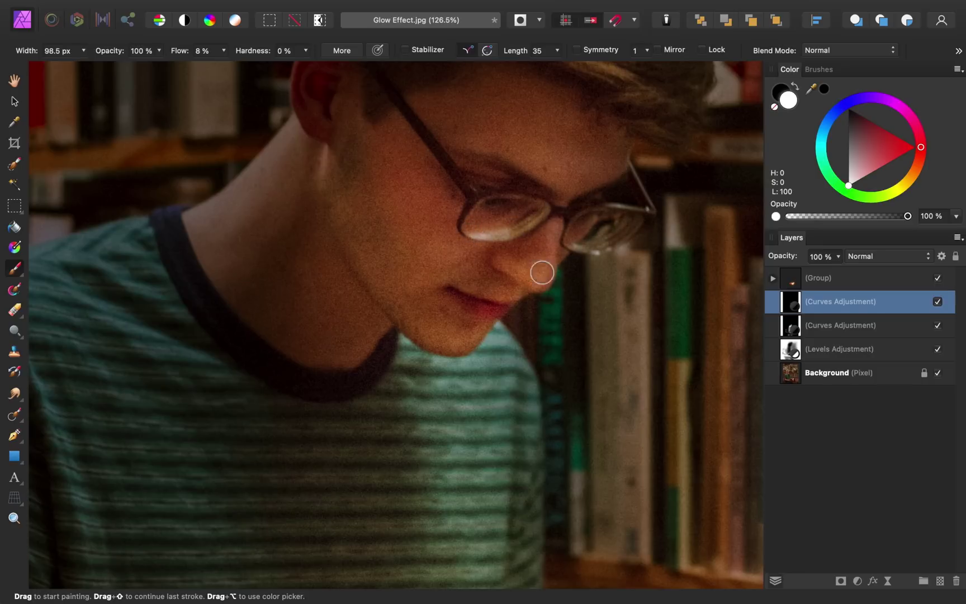
scroll(555, 225, right, 1)
scroll(554, 225, up, 3)
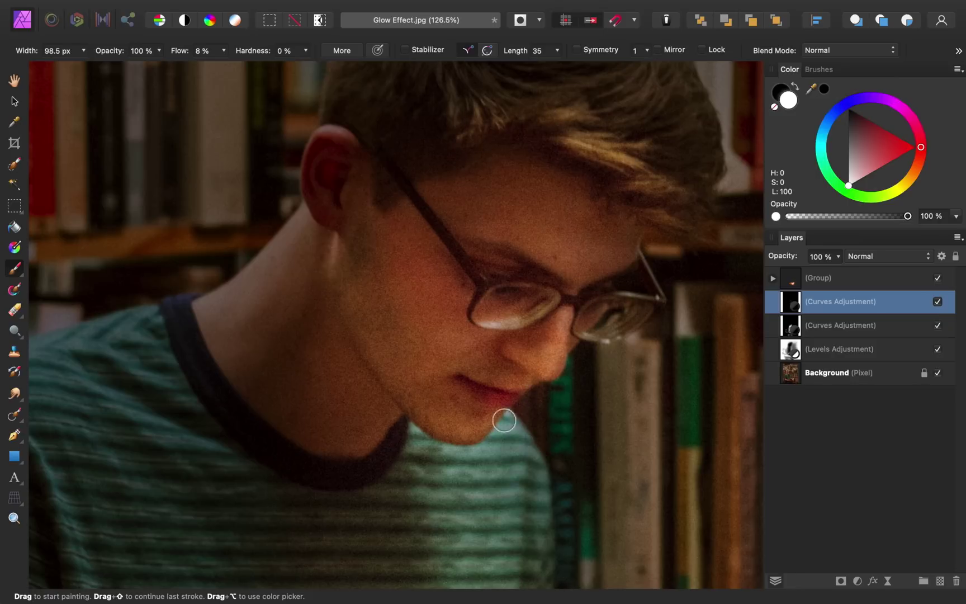
scroll(611, 324, down, 5)
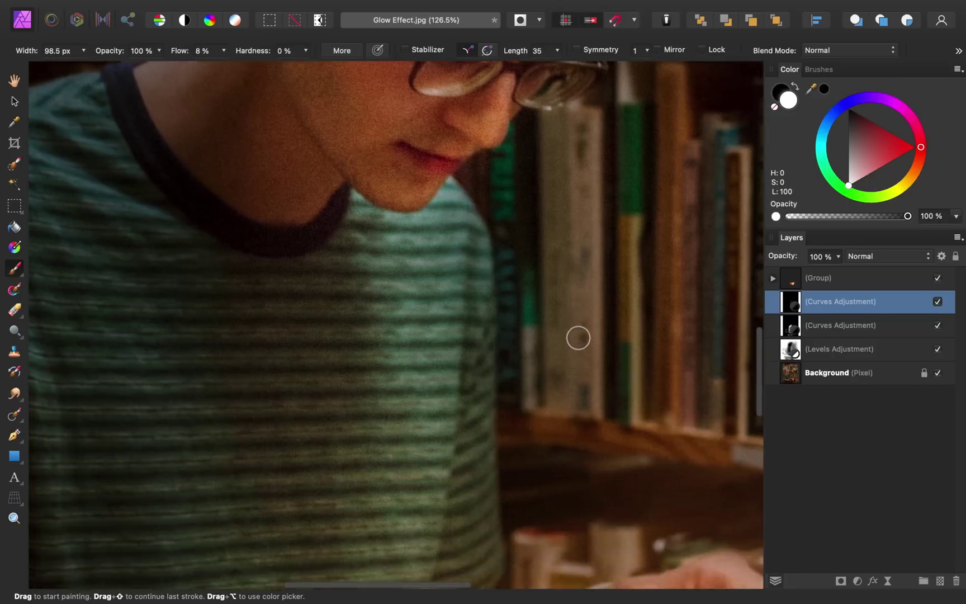
scroll(578, 338, down, 10)
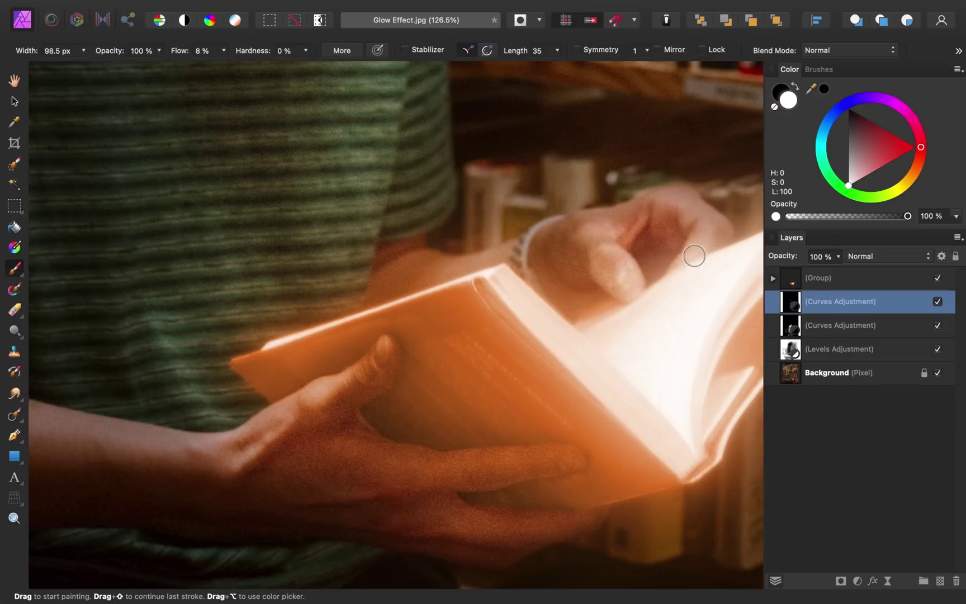
scroll(516, 340, down, 1)
scroll(515, 340, down, 5)
scroll(515, 339, left, 3)
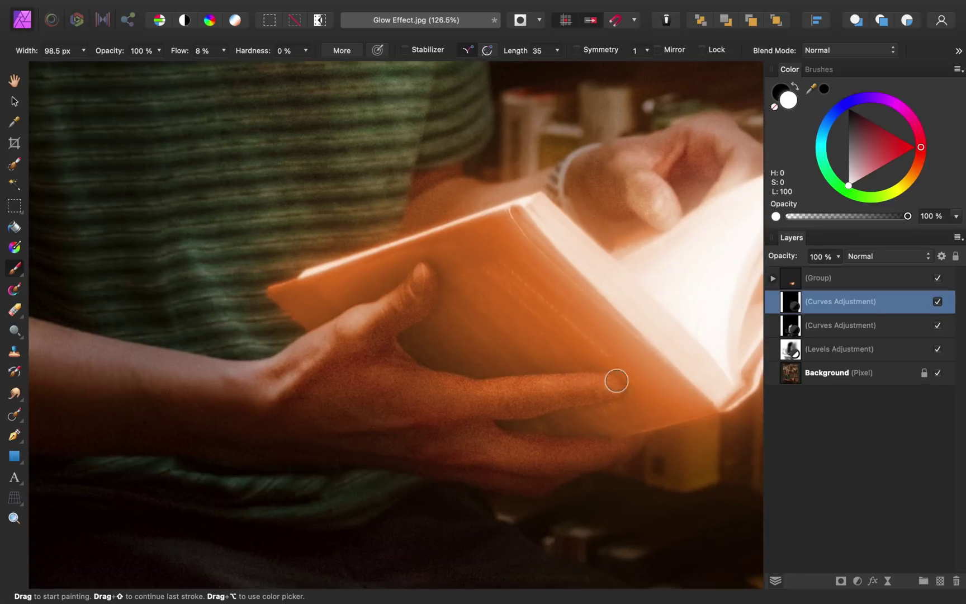
Paint a soft white stroke over the thumb tip on the Curves mask, then fit the image to view.
drag(414, 298, 415, 286)
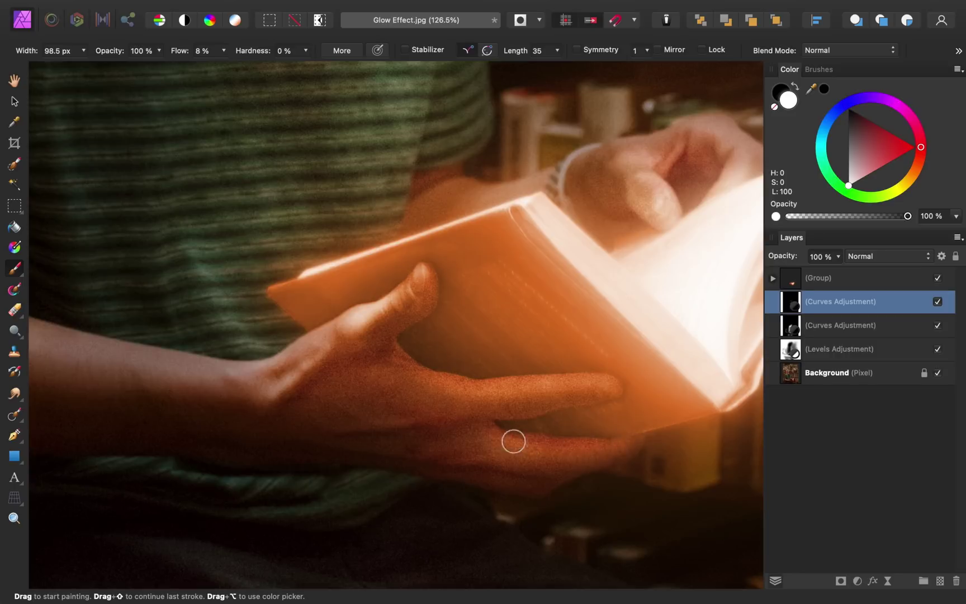
scroll(493, 434, left, 8)
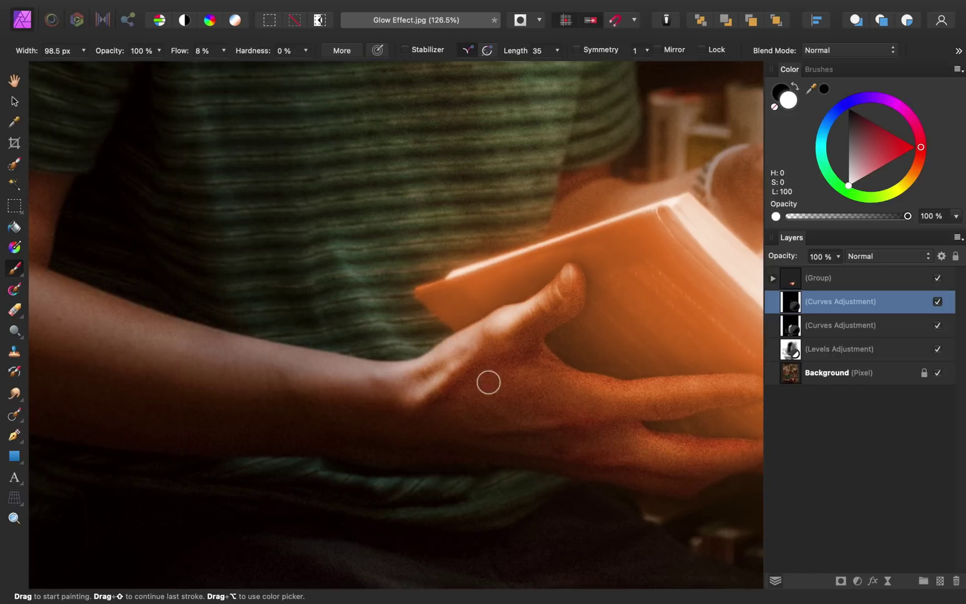
scroll(569, 389, down, 10)
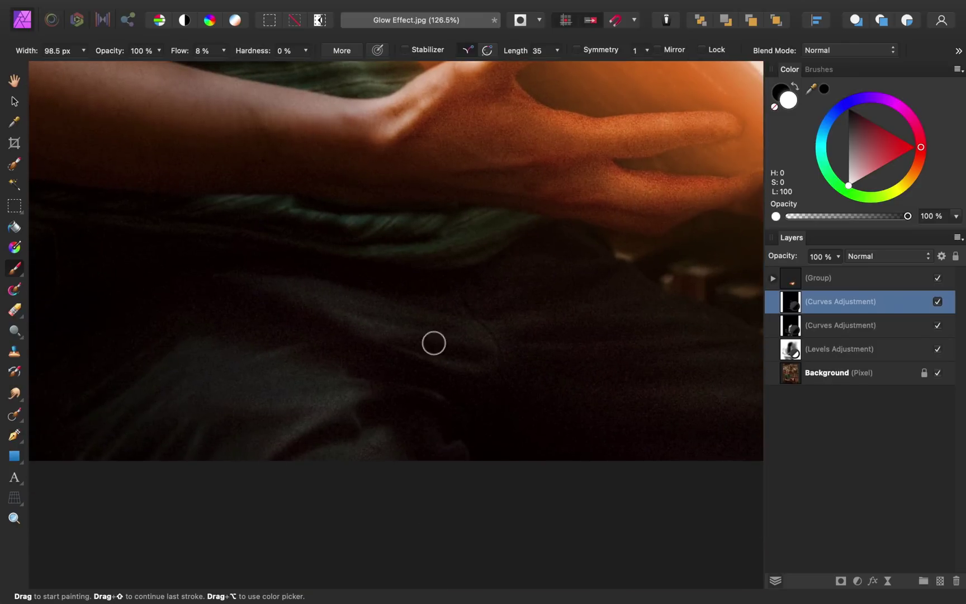
scroll(418, 340, right, 8)
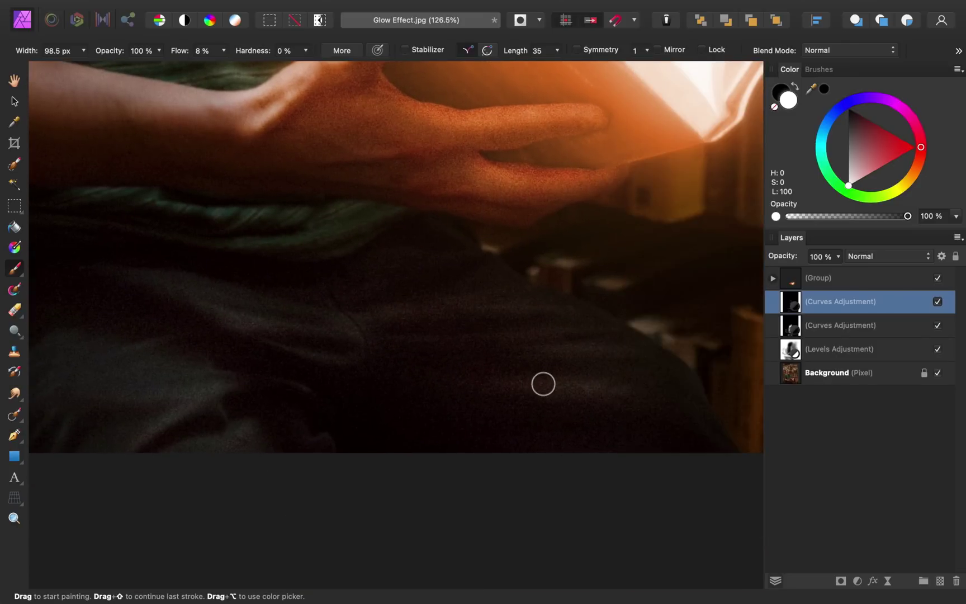
key(super+0)
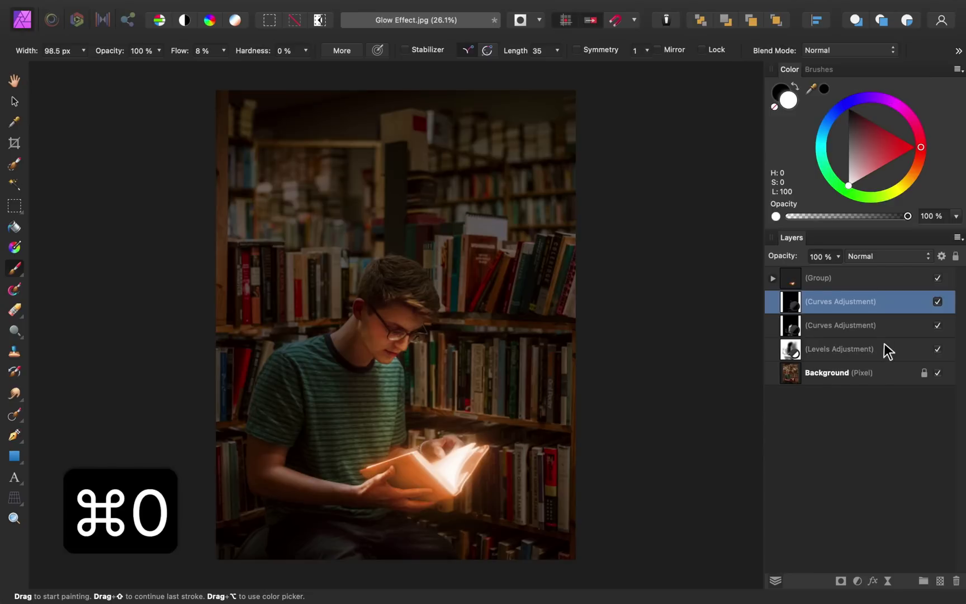
scroll(384, 349, up, 5)
key(bracketright)
key(bracketright)
key(bracketright)
key(bracketright)
key(bracketright)
key(bracketright)
key(bracketright)
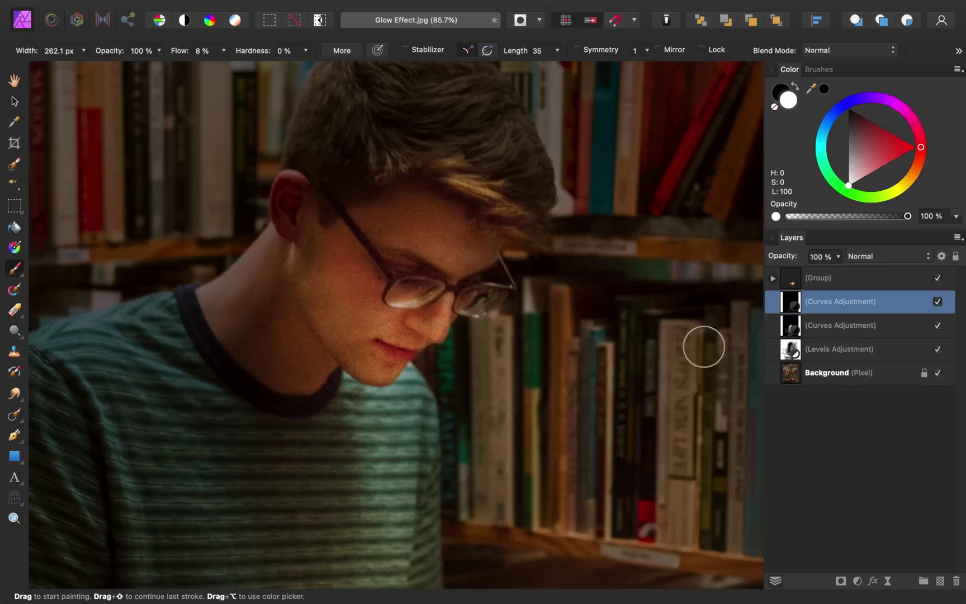
click(938, 302)
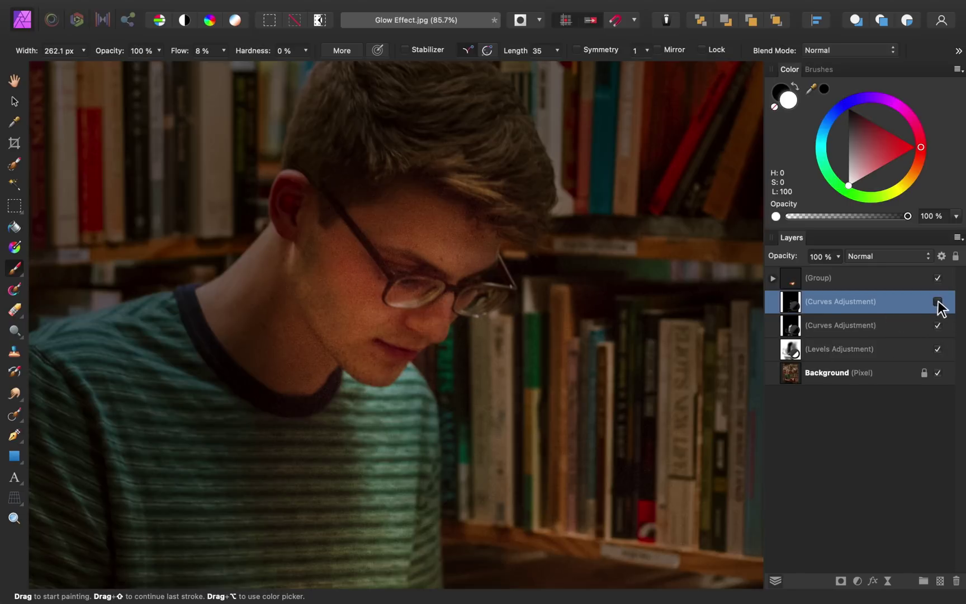
click(939, 303)
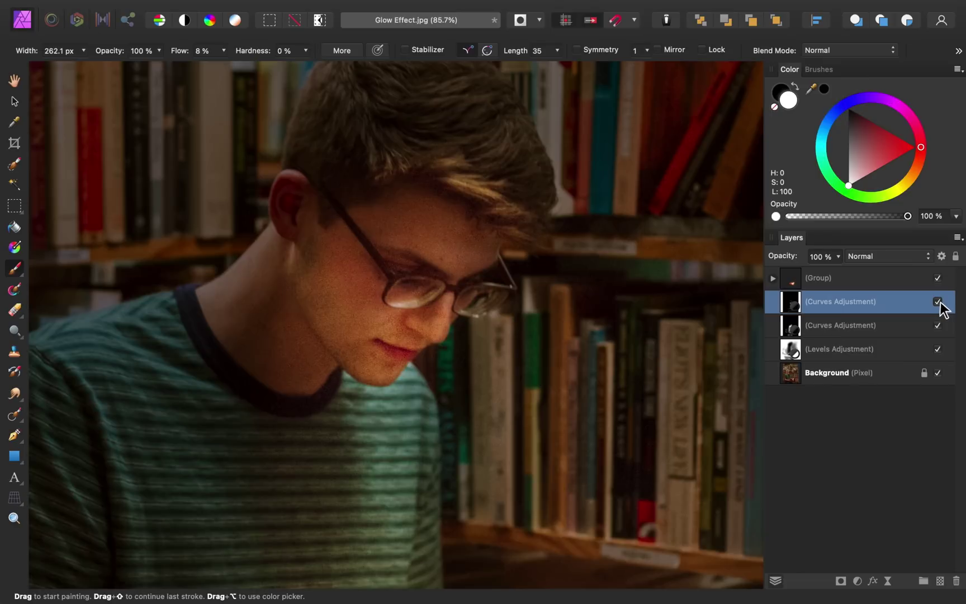
click(939, 303)
click(939, 303)
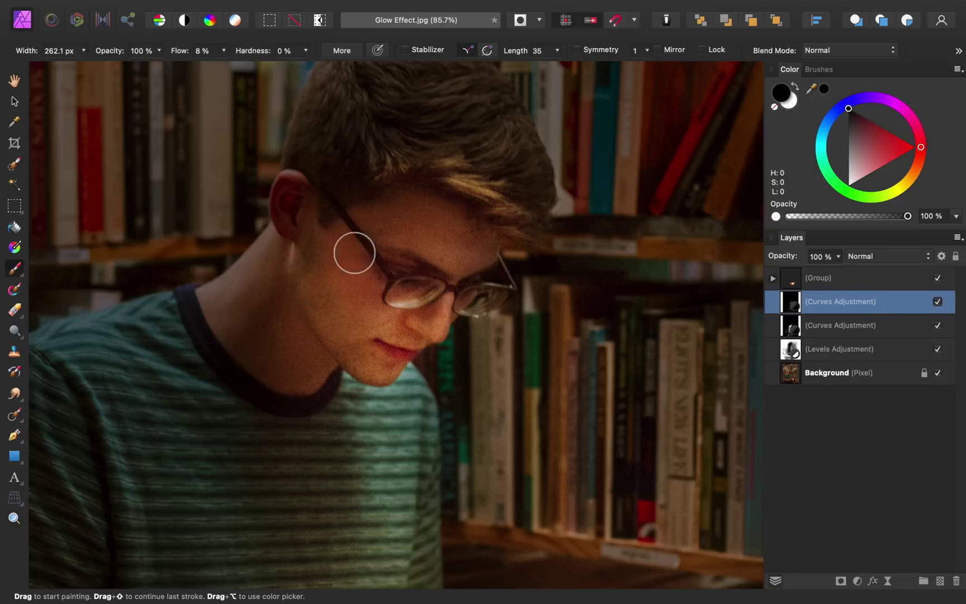
click(938, 302)
click(937, 302)
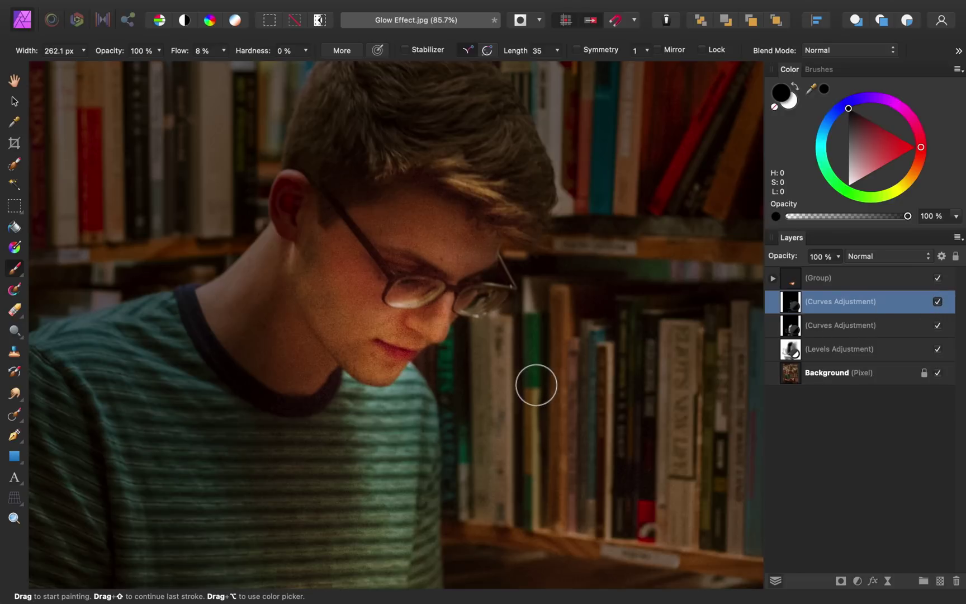
scroll(538, 384, down, 5)
scroll(538, 384, down, 5)
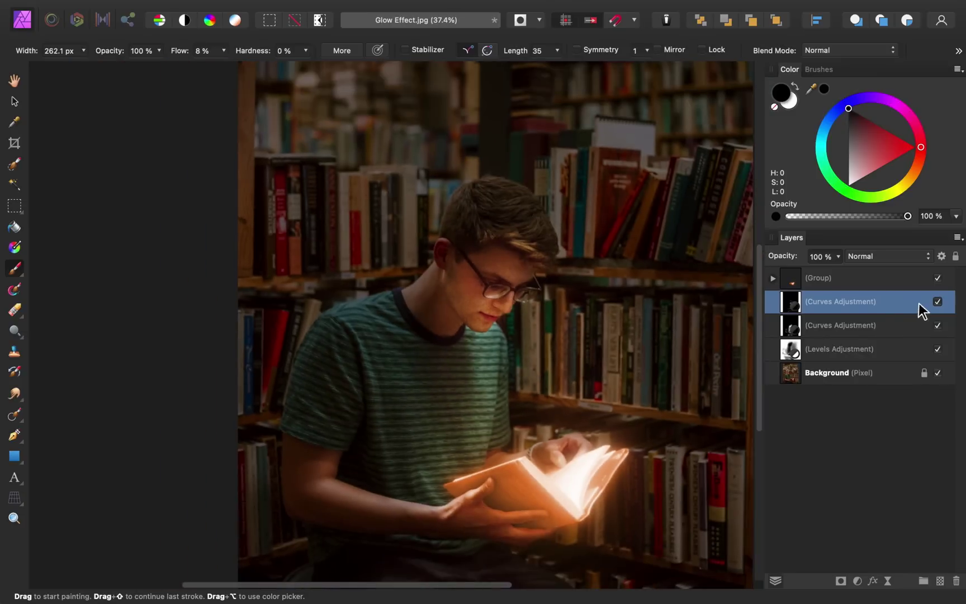
click(938, 302)
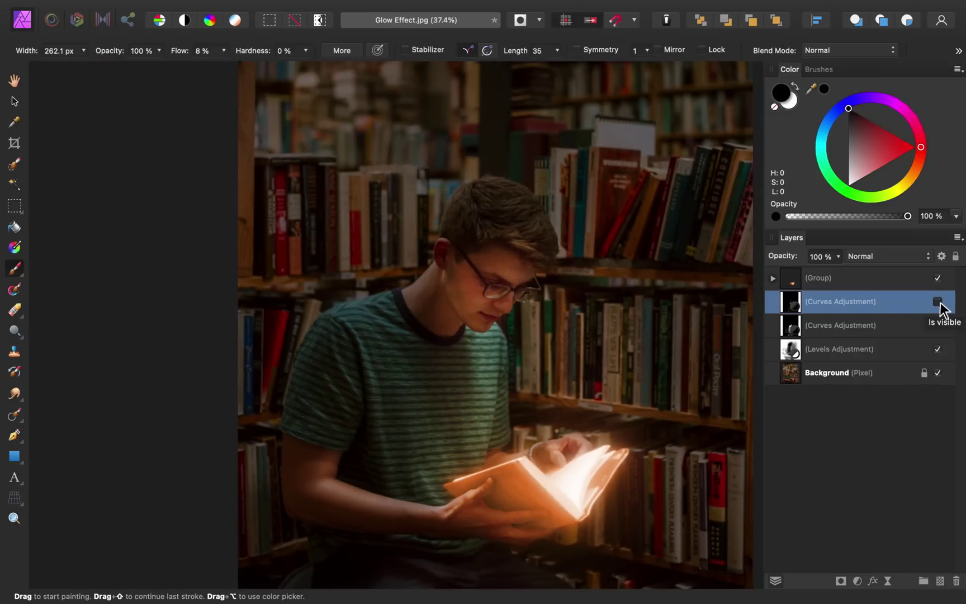
click(939, 303)
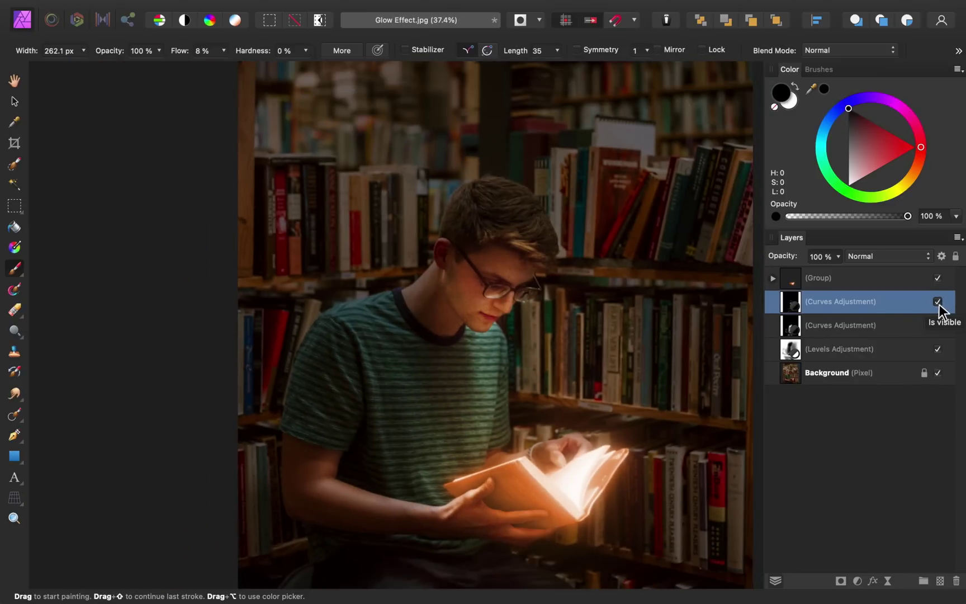
click(938, 302)
click(938, 302)
Duplicate the group's Recolor adjustment, move the copy above the Curves layers, and invert its mask.
click(773, 278)
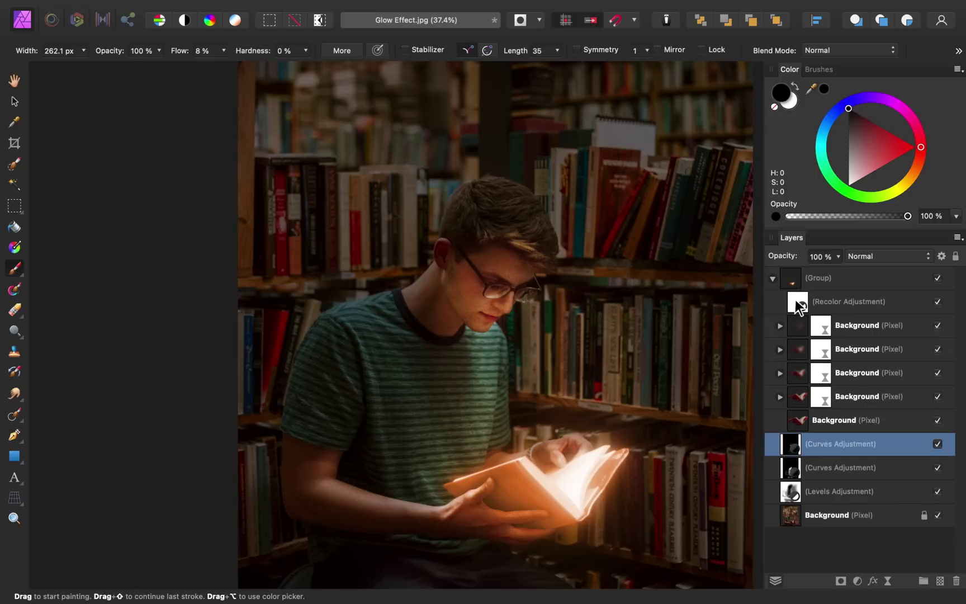
click(796, 302)
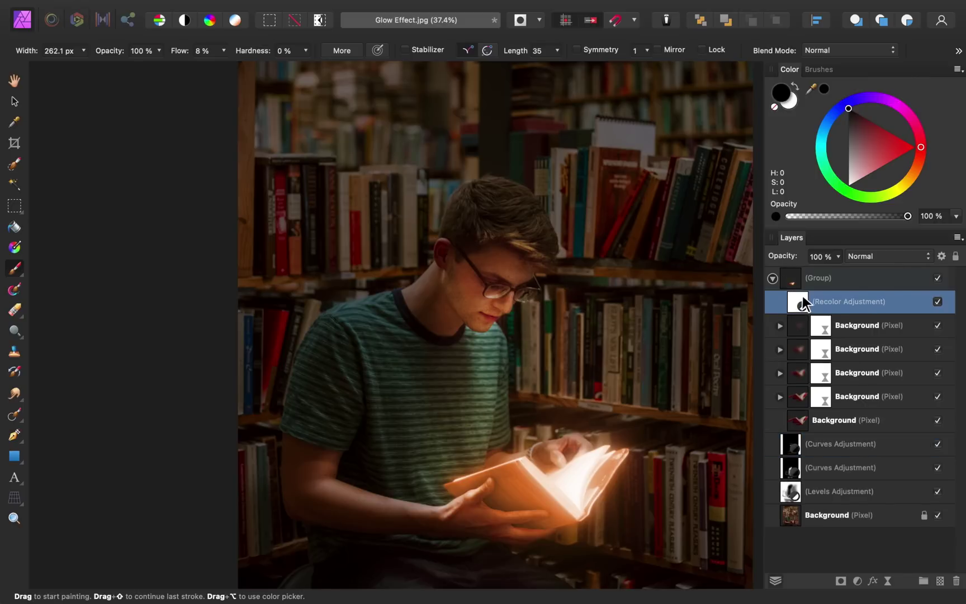
key(super+j)
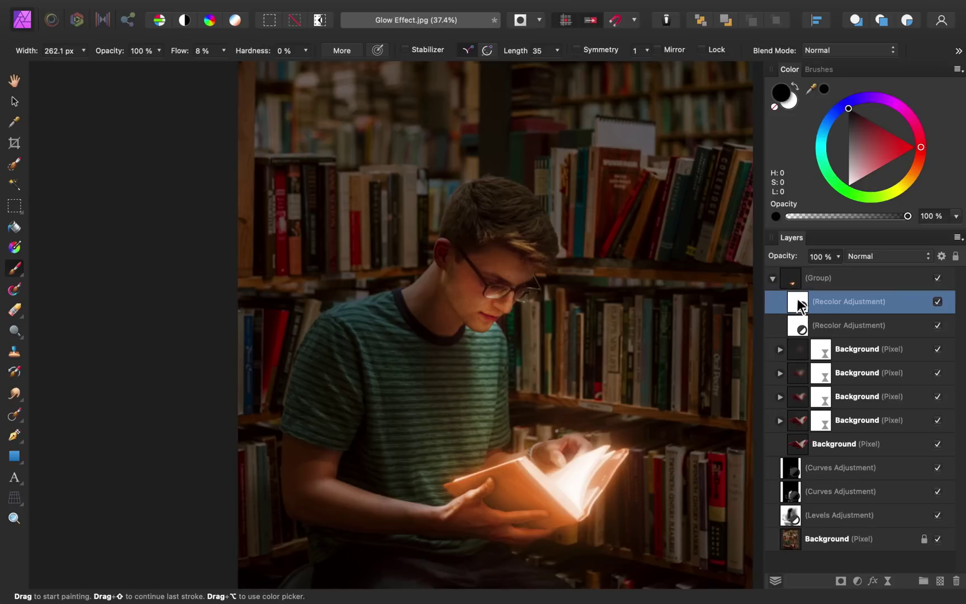
drag(798, 302, 819, 466)
click(772, 278)
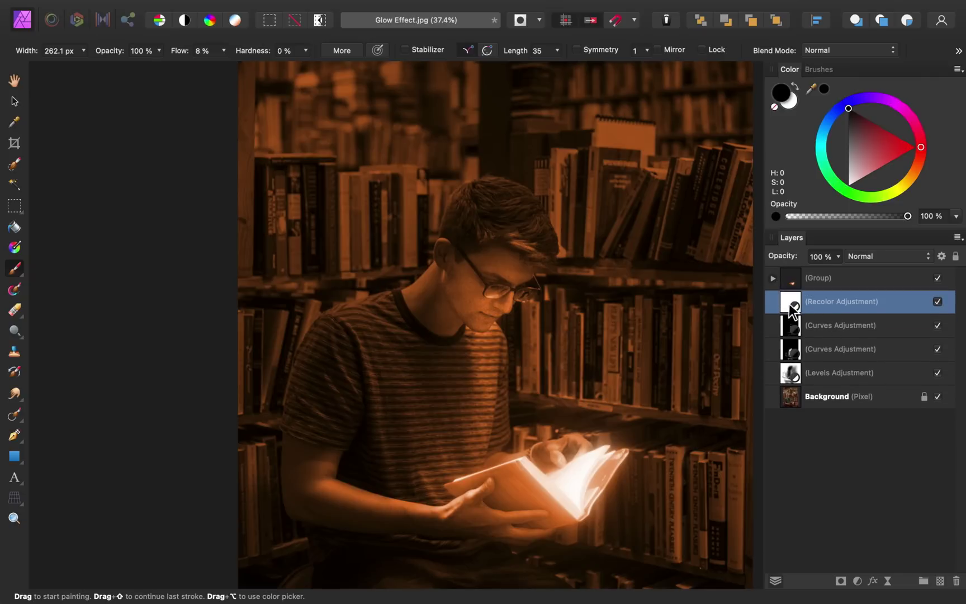
key(super+i)
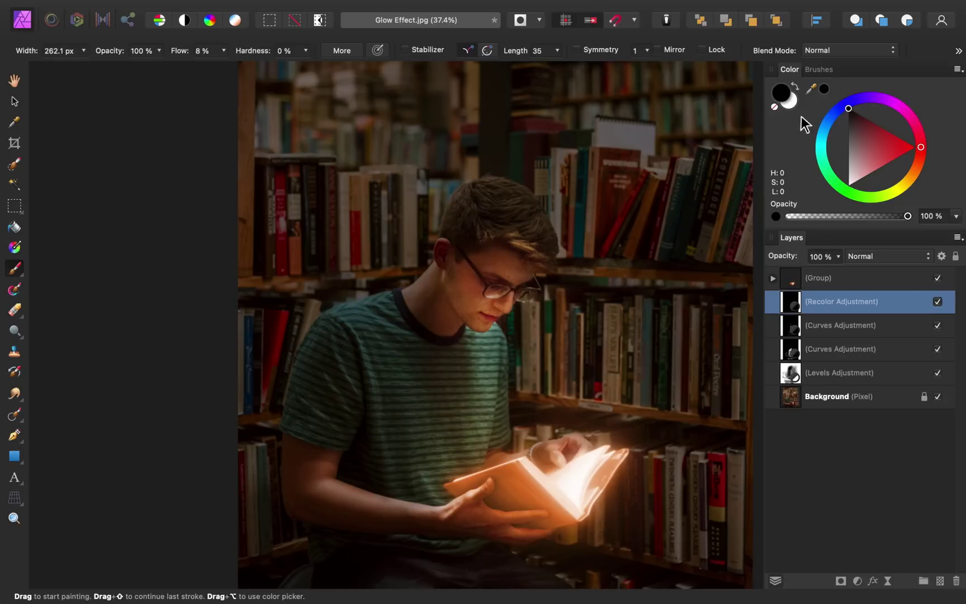
Set the brush flow to 4% and enlarge it to about 458 px.
scroll(493, 336, up, 3)
scroll(494, 336, down, 2)
scroll(494, 336, left, 2)
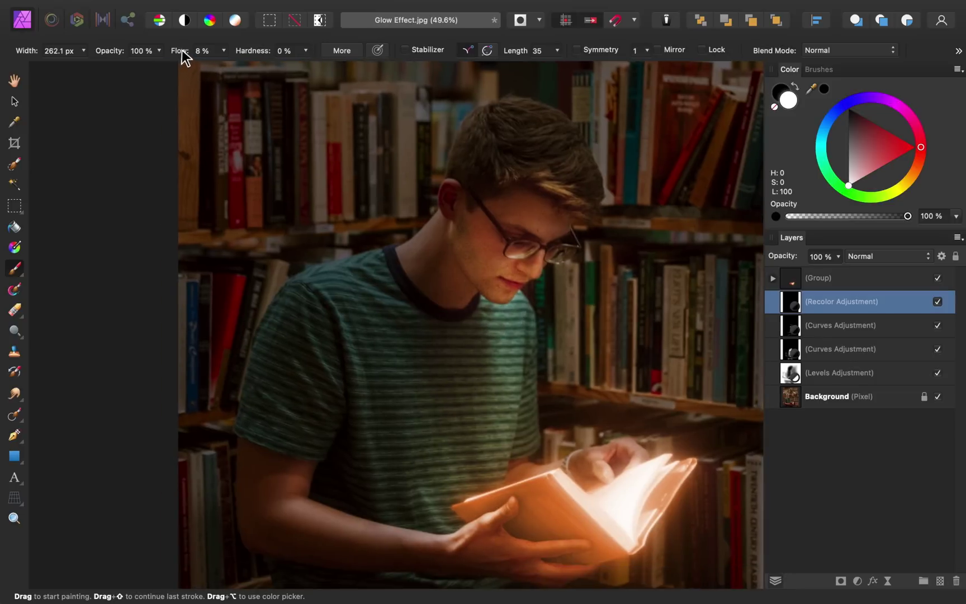
drag(180, 50, 180, 49)
key(bracketright)
key(bracketright)
key(bracketright)
key(bracketright)
scroll(477, 423, down, 5)
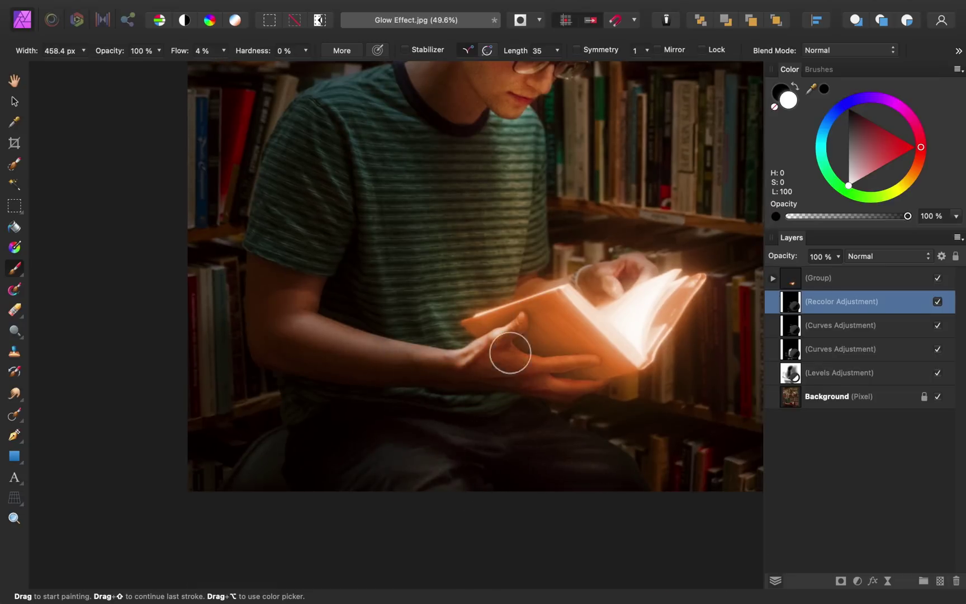
scroll(531, 392, up, 2)
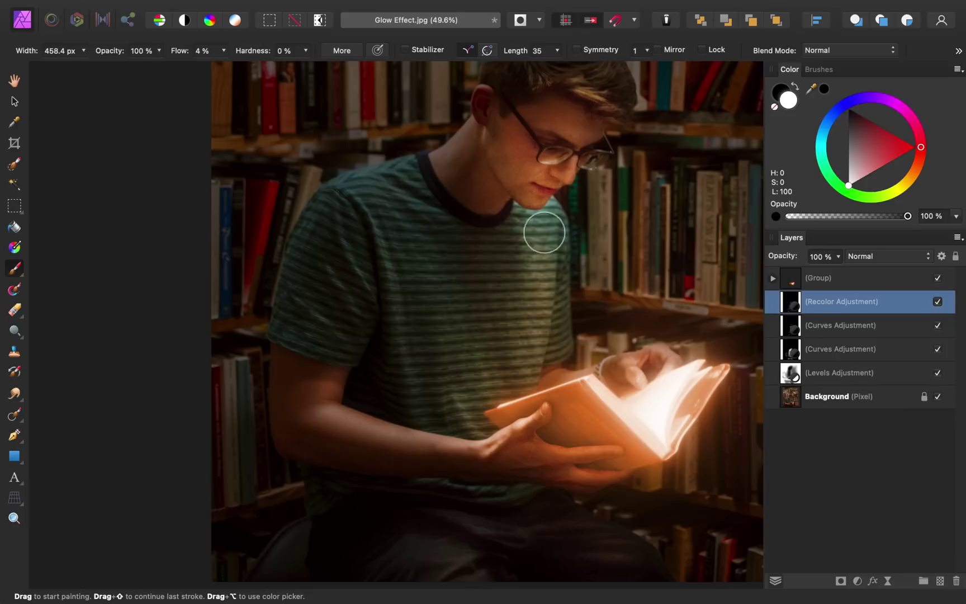
scroll(503, 330, up, 2)
scroll(504, 330, right, 1)
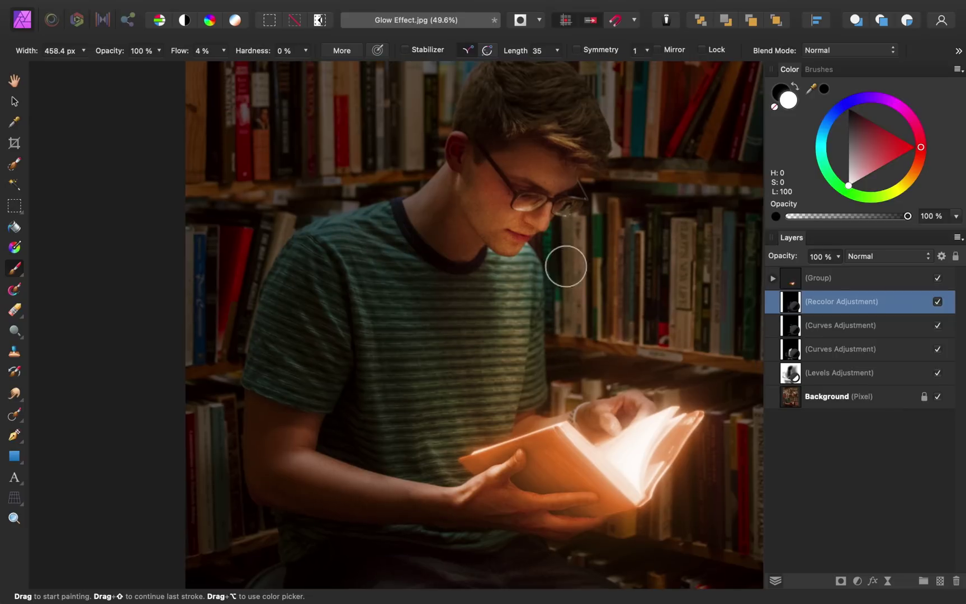
scroll(622, 391, down, 1)
scroll(622, 391, right, 2)
scroll(622, 427, down, 5)
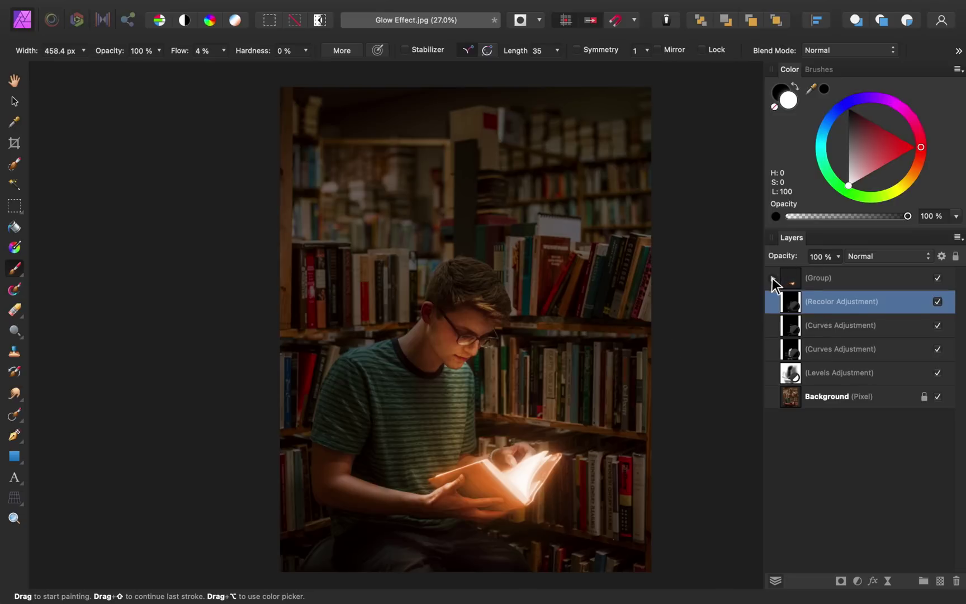
Add a Color Balance adjustment and shift its shadows slightly toward cyan and blue.
click(773, 278)
click(773, 278)
click(821, 277)
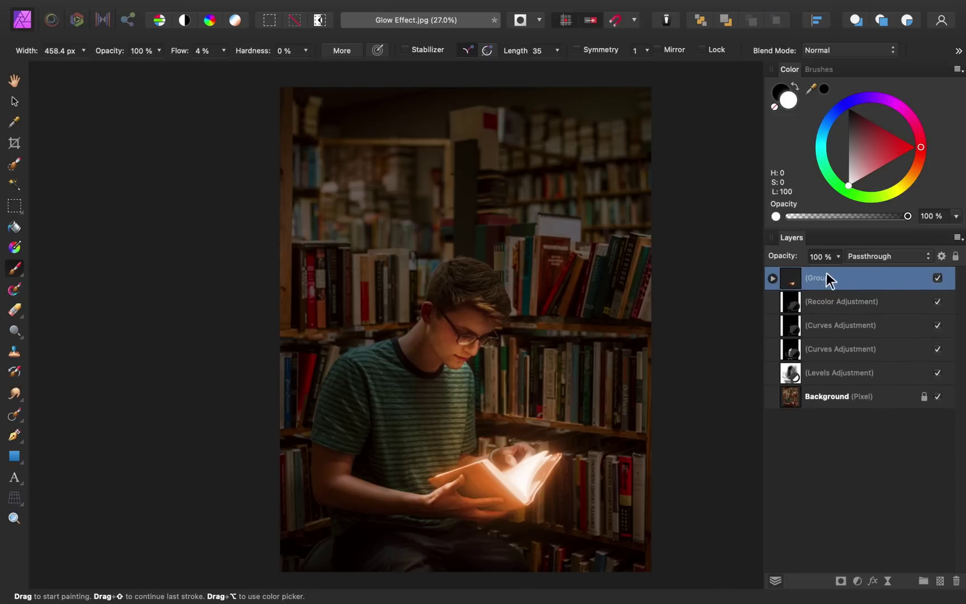
click(858, 581)
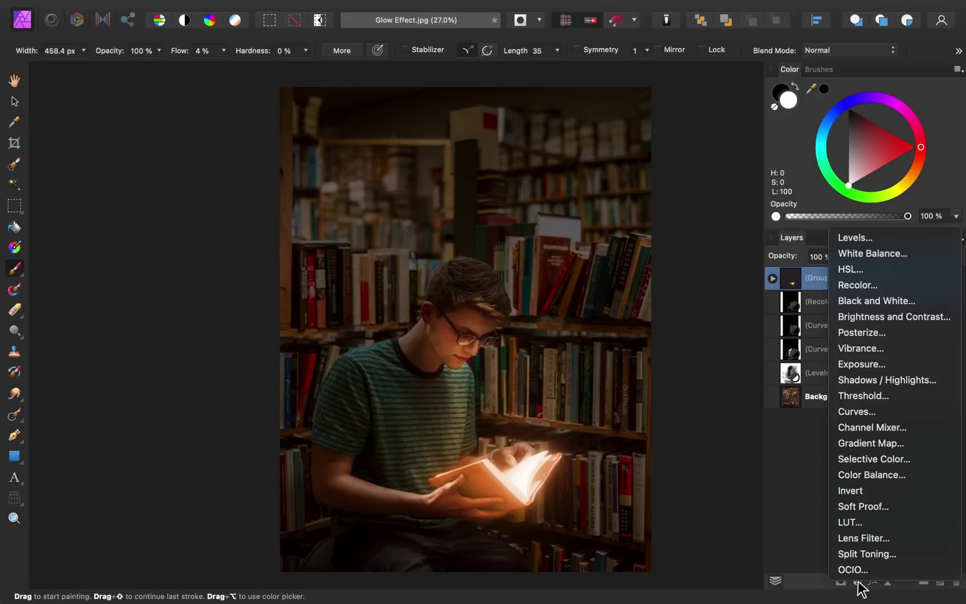
click(888, 475)
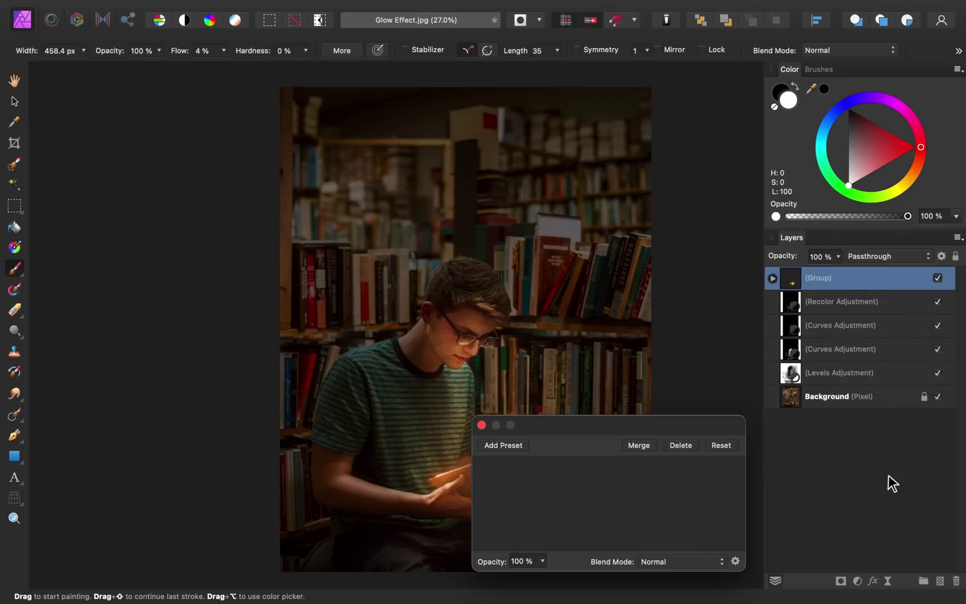
scroll(599, 285, right, 10)
scroll(603, 289, right, 3)
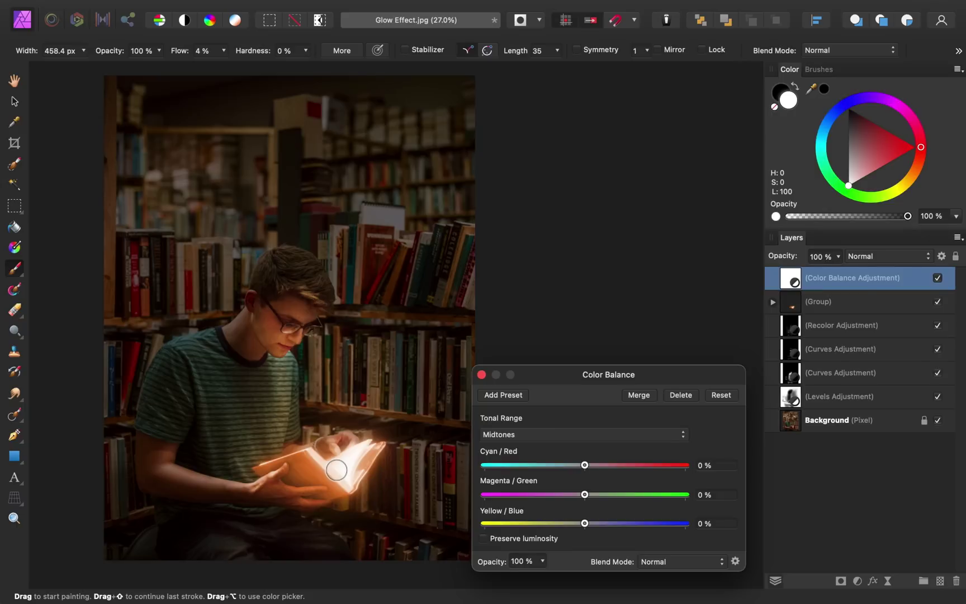
click(584, 435)
click(583, 421)
drag(582, 464, 579, 464)
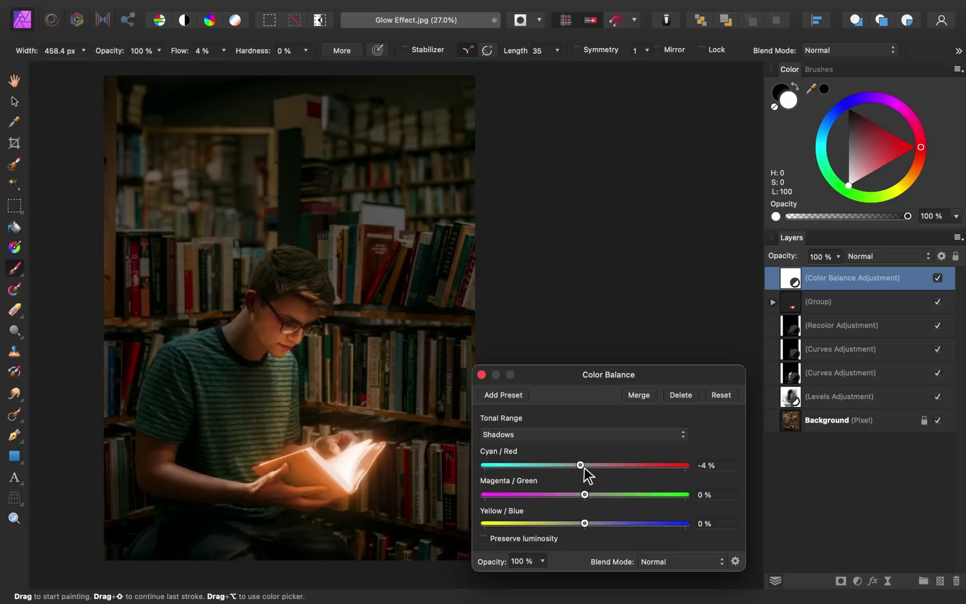
drag(585, 524, 594, 523)
Set midtones to Cyan/Red 11%, Yellow/Blue -16%, and highlights to 14%, -21%.
click(578, 434)
click(576, 450)
drag(598, 465, 596, 466)
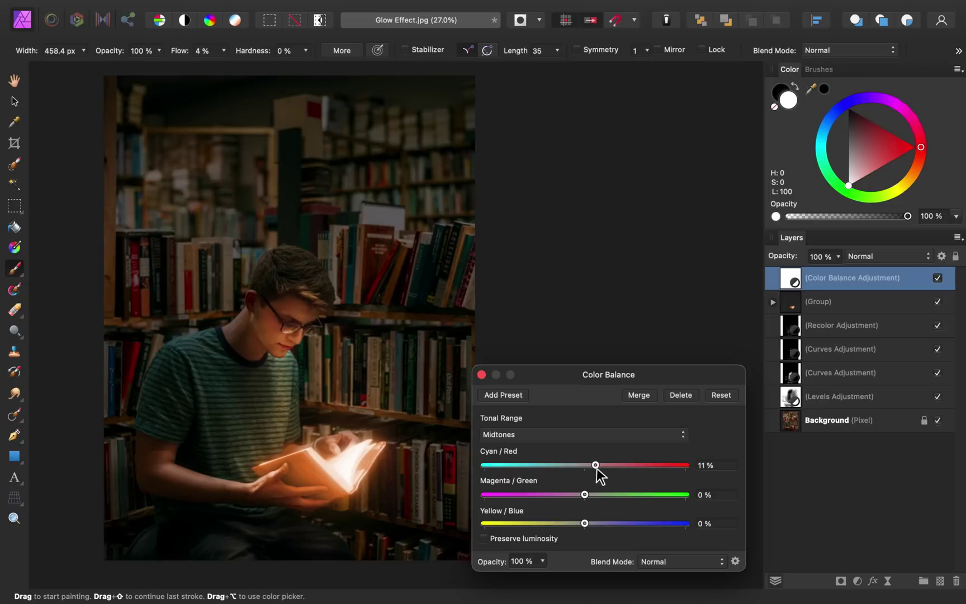
drag(579, 523, 571, 524)
click(572, 434)
click(571, 452)
drag(586, 465, 599, 464)
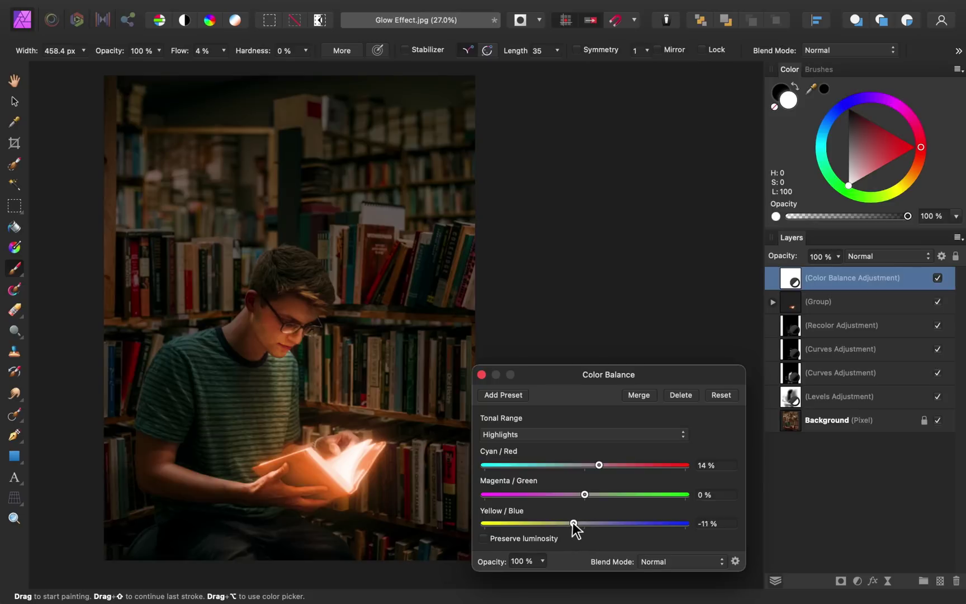
drag(571, 525, 564, 525)
click(481, 375)
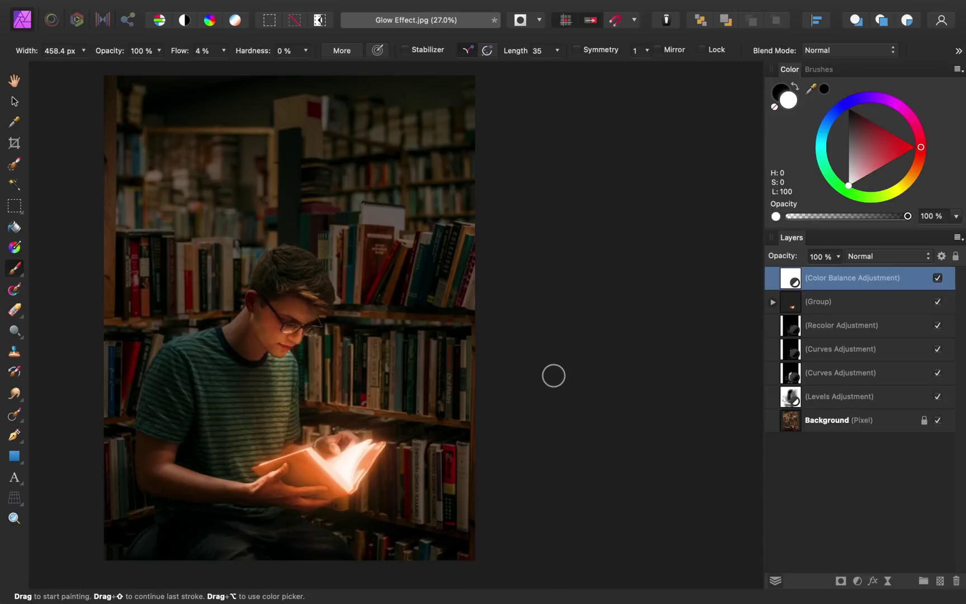
click(937, 279)
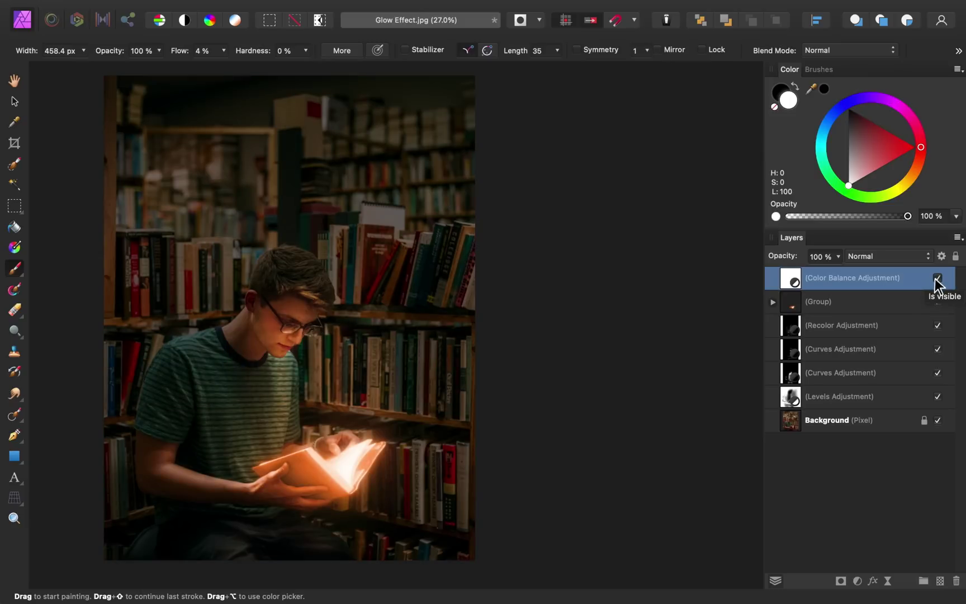